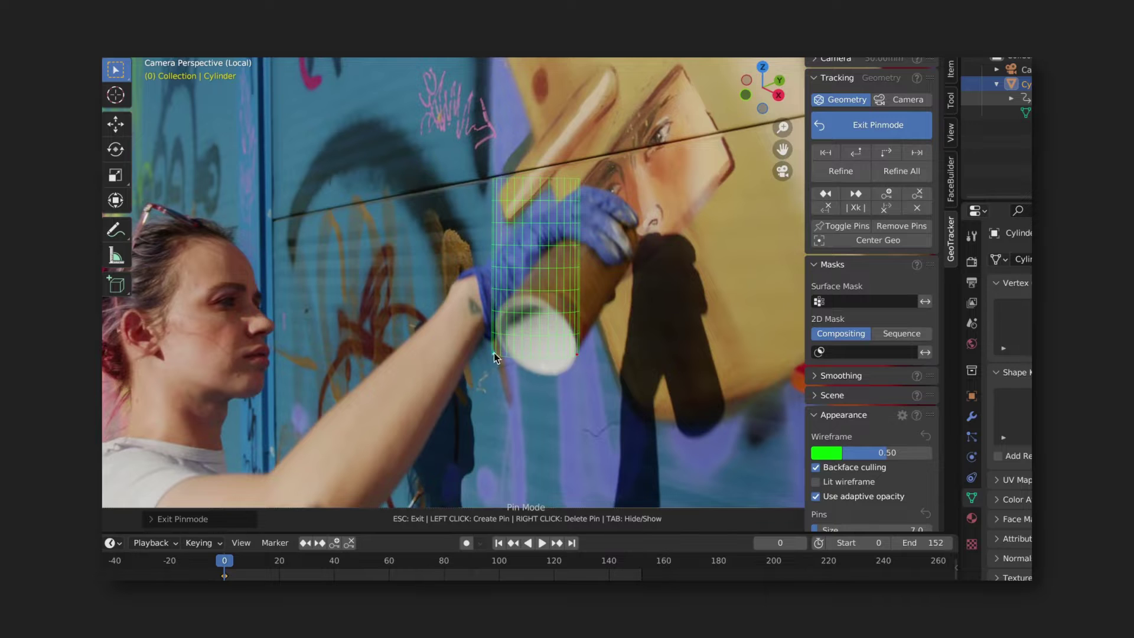
# Align the cylinder to the spray can, then track it forward with Group as surface mask.
pyautogui.moveTo(662, 197); pyautogui.dragTo(631, 252)
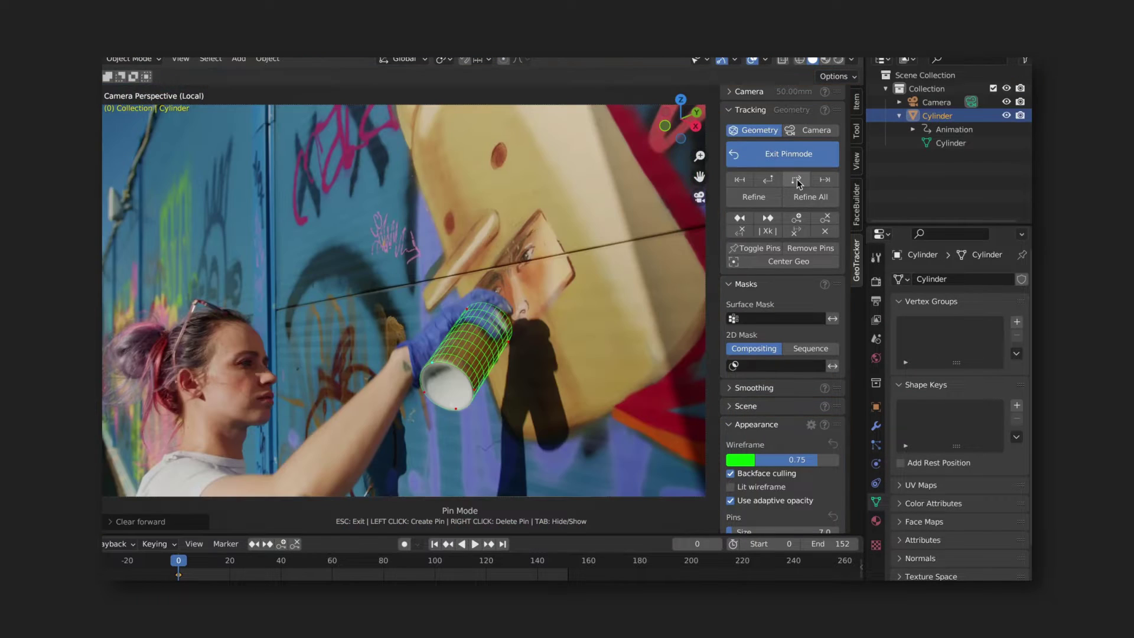
pyautogui.click(796, 180)
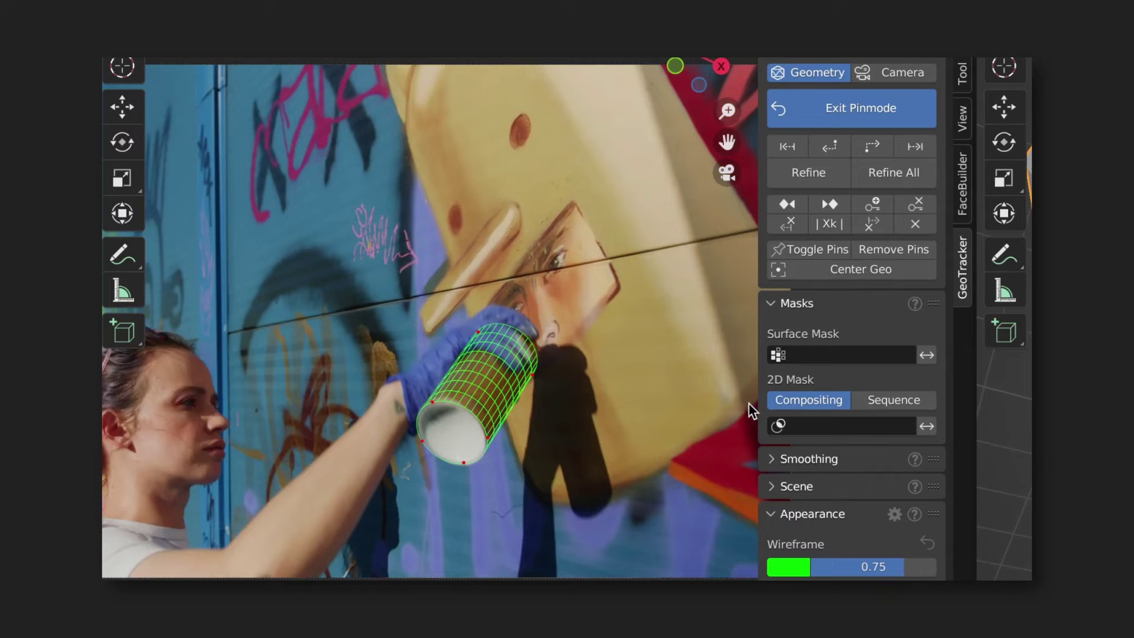
pyautogui.click(822, 355)
pyautogui.click(789, 384)
pyautogui.click(871, 149)
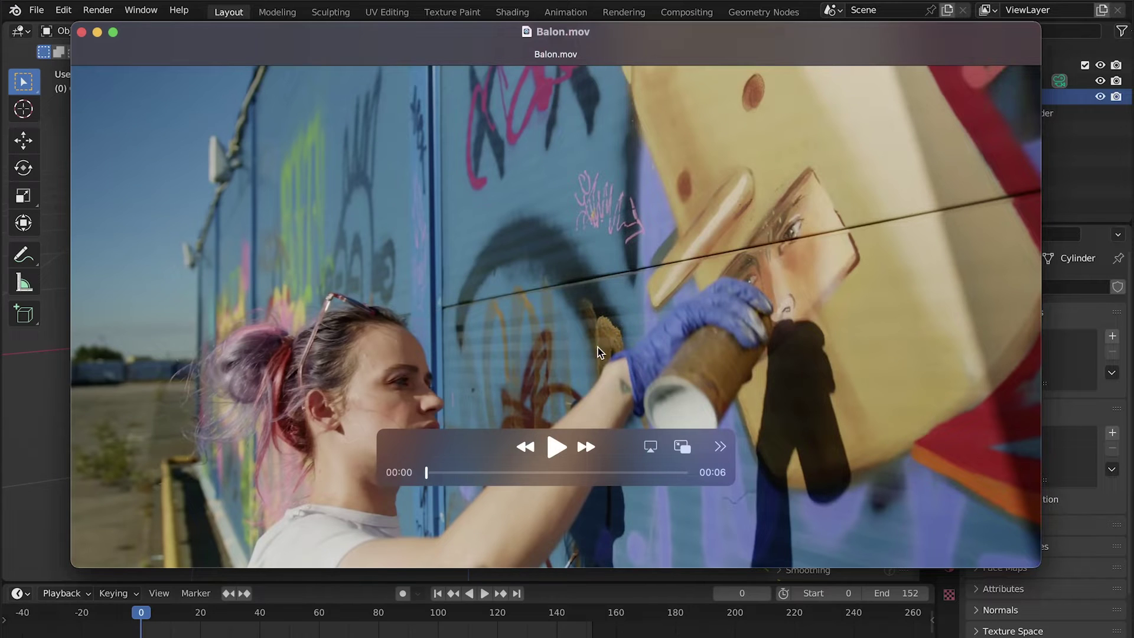
# Play the Balon.mov painting clip in QuickTime Player, then close the player.
pyautogui.click(556, 447)
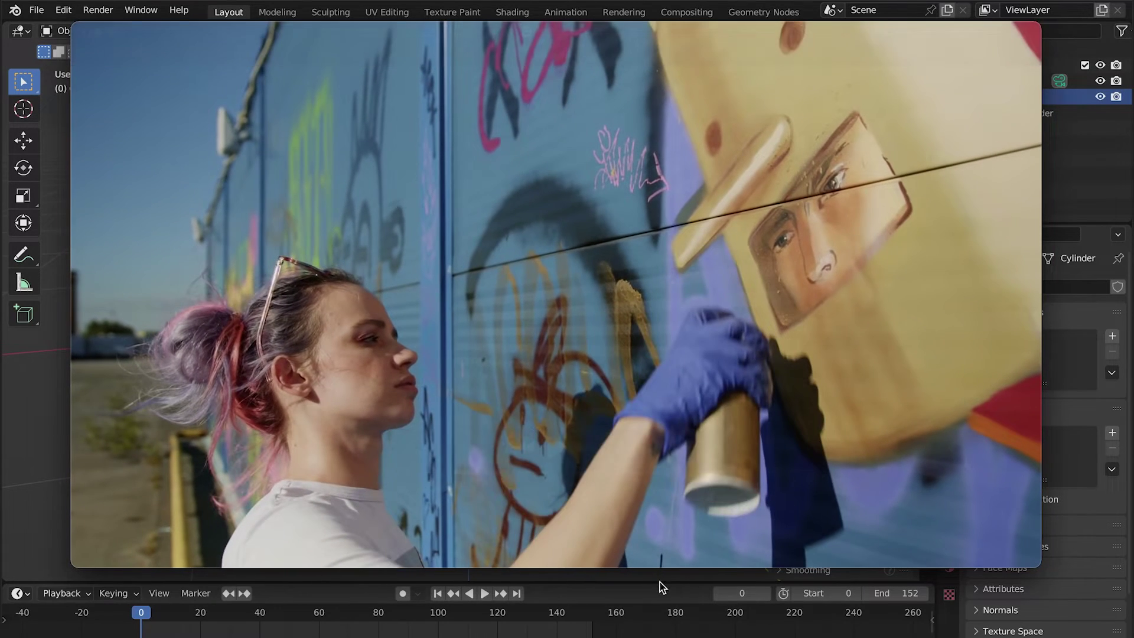
pyautogui.press('q')
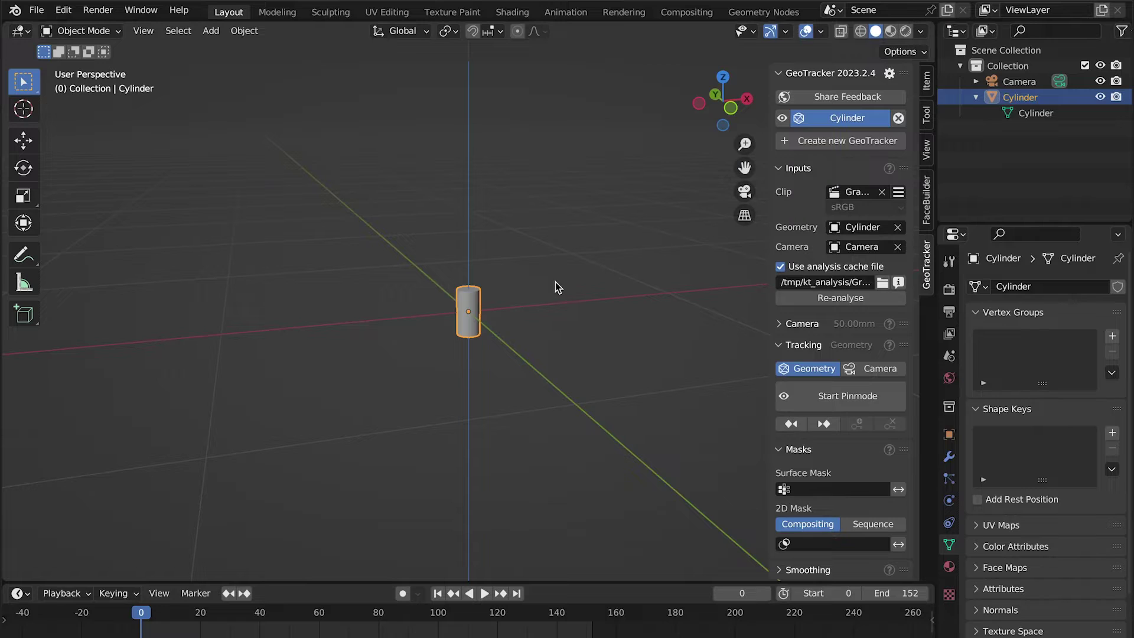
pyautogui.scroll(5, 468, 321)
pyautogui.scroll(2, 469, 321)
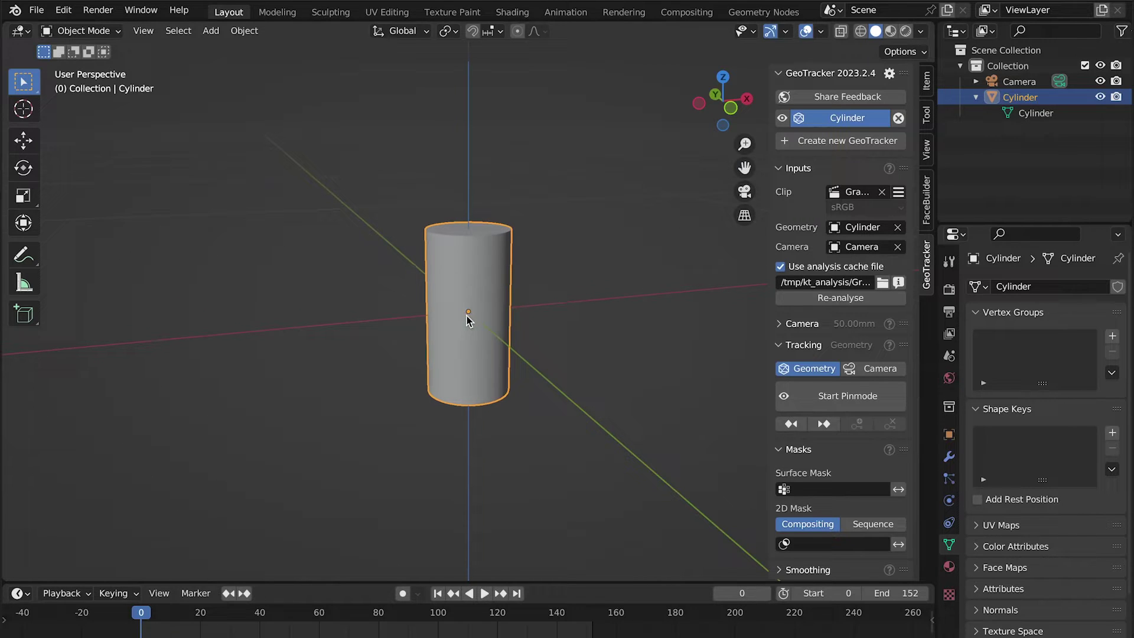
pyautogui.click(855, 232)
pyautogui.click(927, 82)
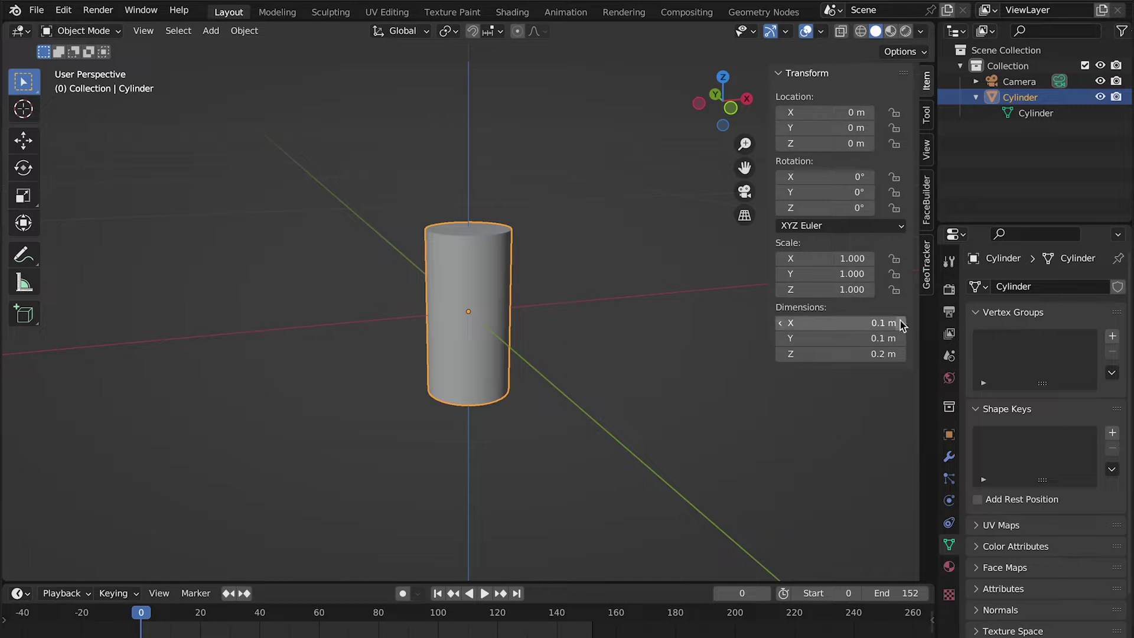
pyautogui.click(927, 266)
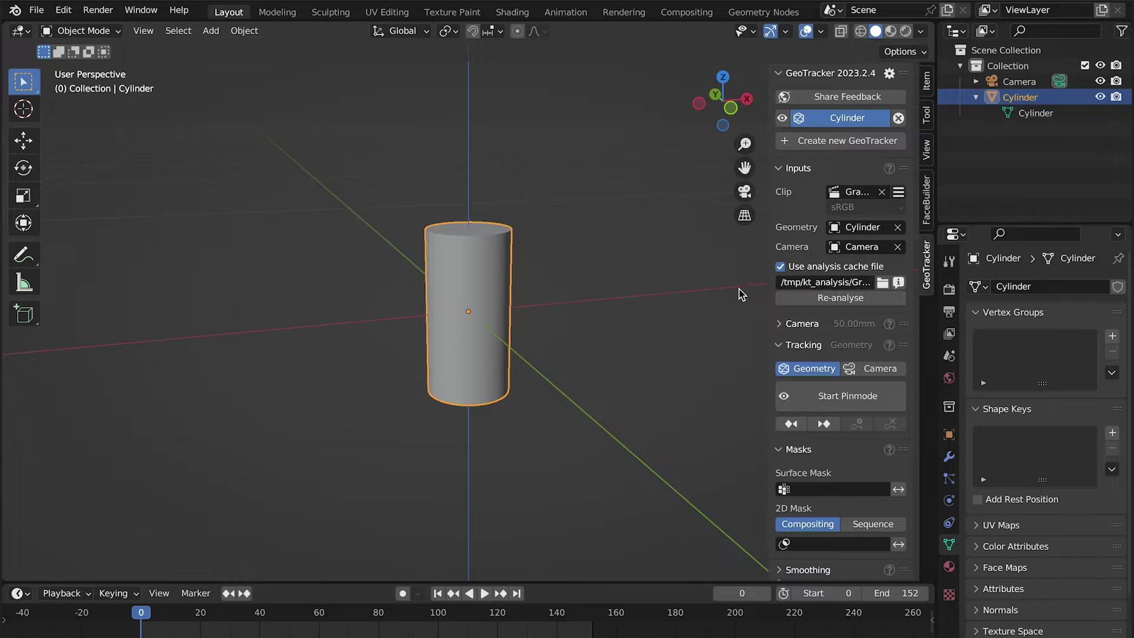
pyautogui.scroll(-8, 580, 293)
pyautogui.scroll(-3, 544, 311)
pyautogui.scroll(-2, 644, 259)
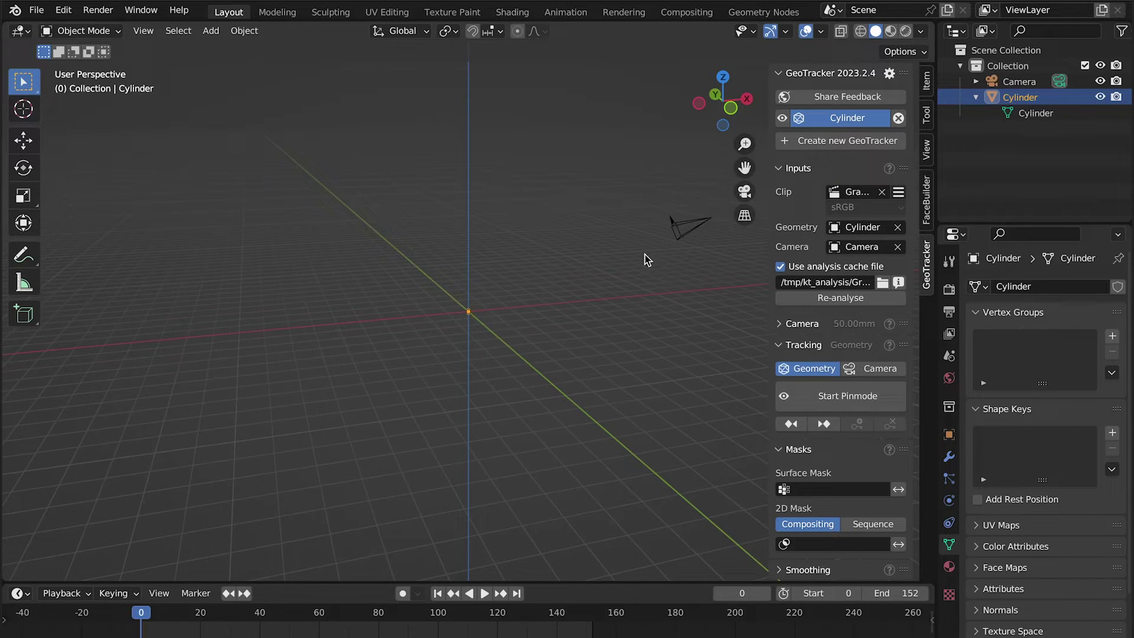
pyautogui.scroll(10, 472, 327)
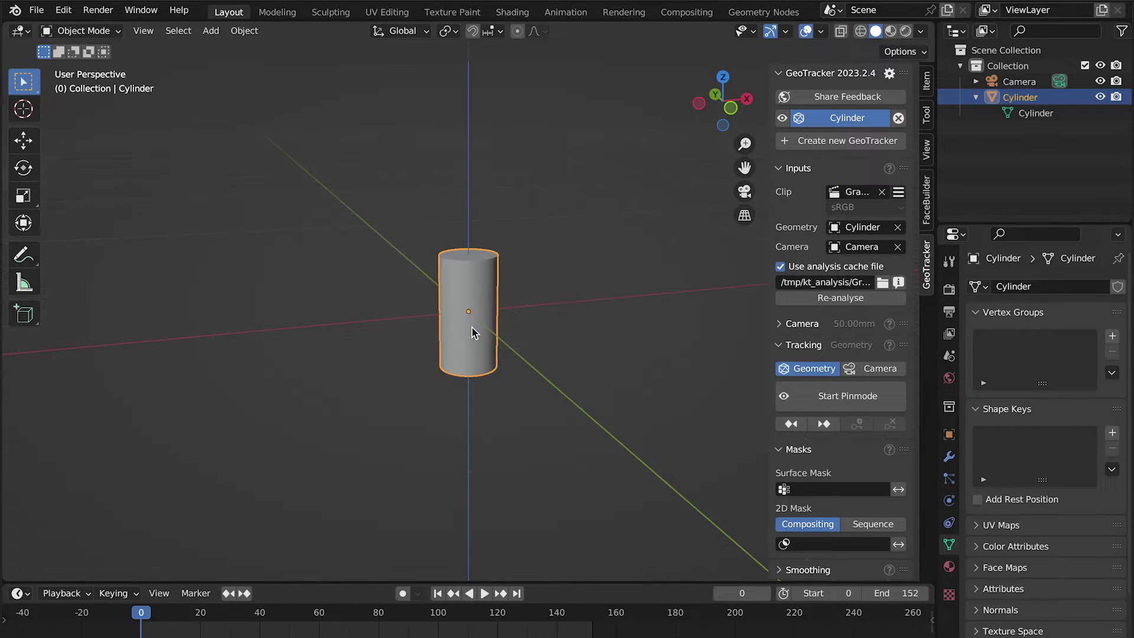
# Pin the cylinder over the spray can, tilting and fitting it, with Wireframe at 0.75.
pyautogui.click(832, 399)
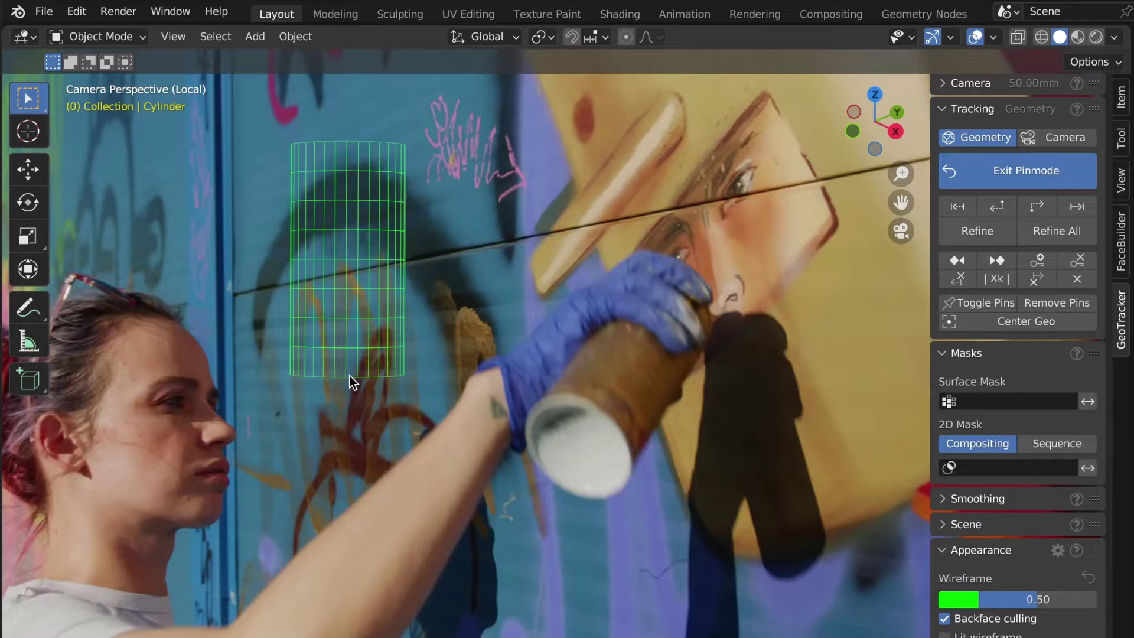
pyautogui.moveTo(399, 379); pyautogui.dragTo(632, 474)
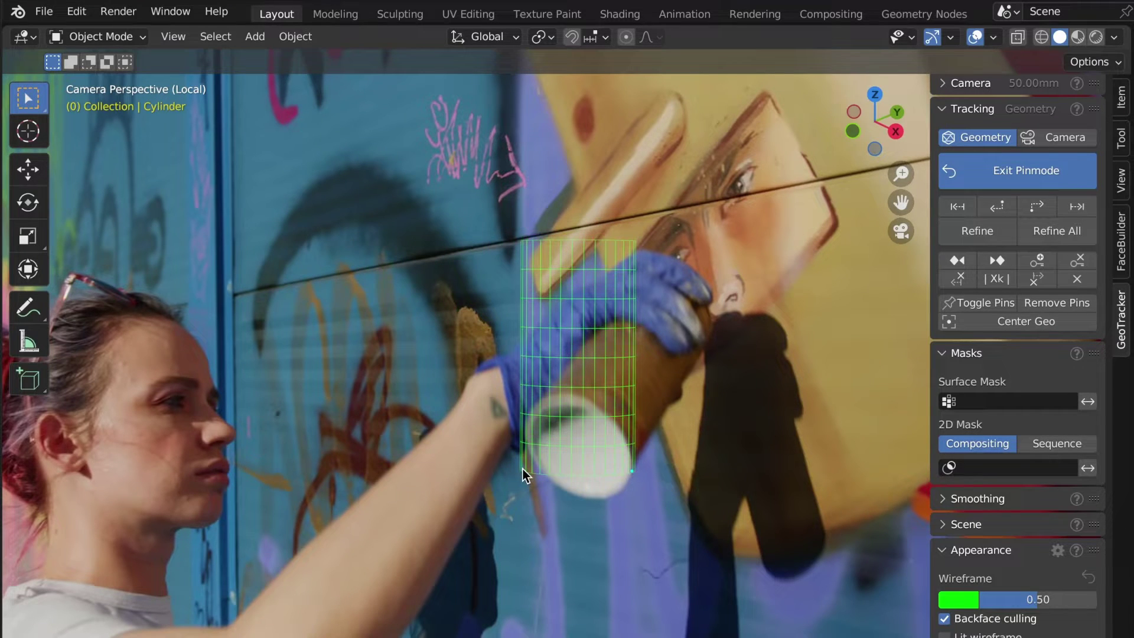
pyautogui.moveTo(524, 471); pyautogui.dragTo(530, 416)
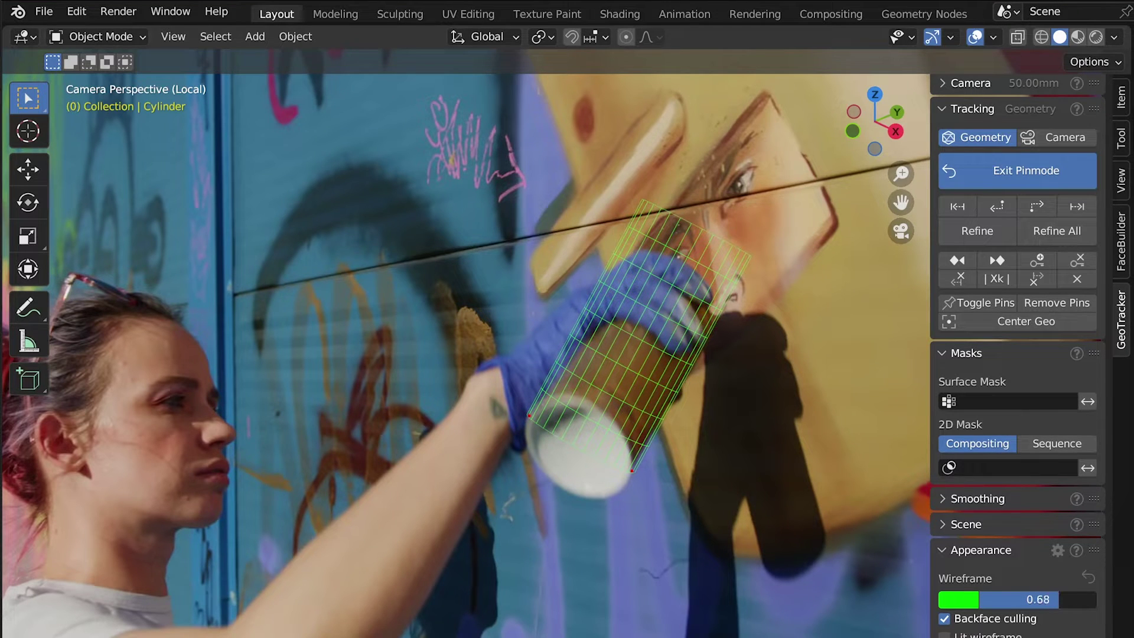
pyautogui.moveTo(1058, 598); pyautogui.dragTo(1066, 599)
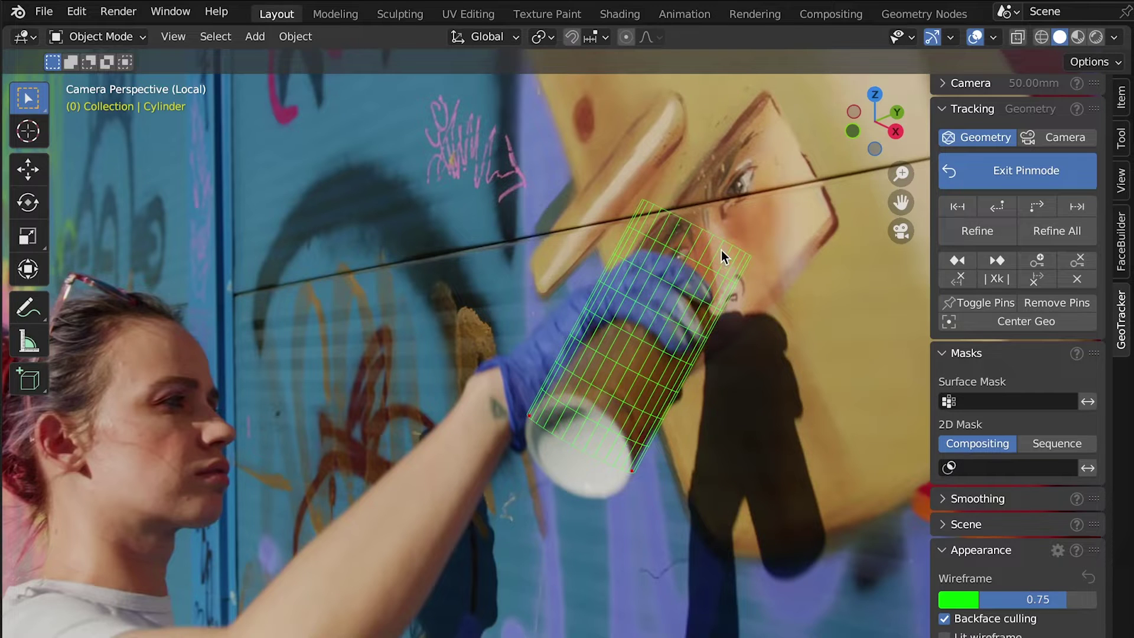
pyautogui.moveTo(743, 265); pyautogui.dragTo(701, 339)
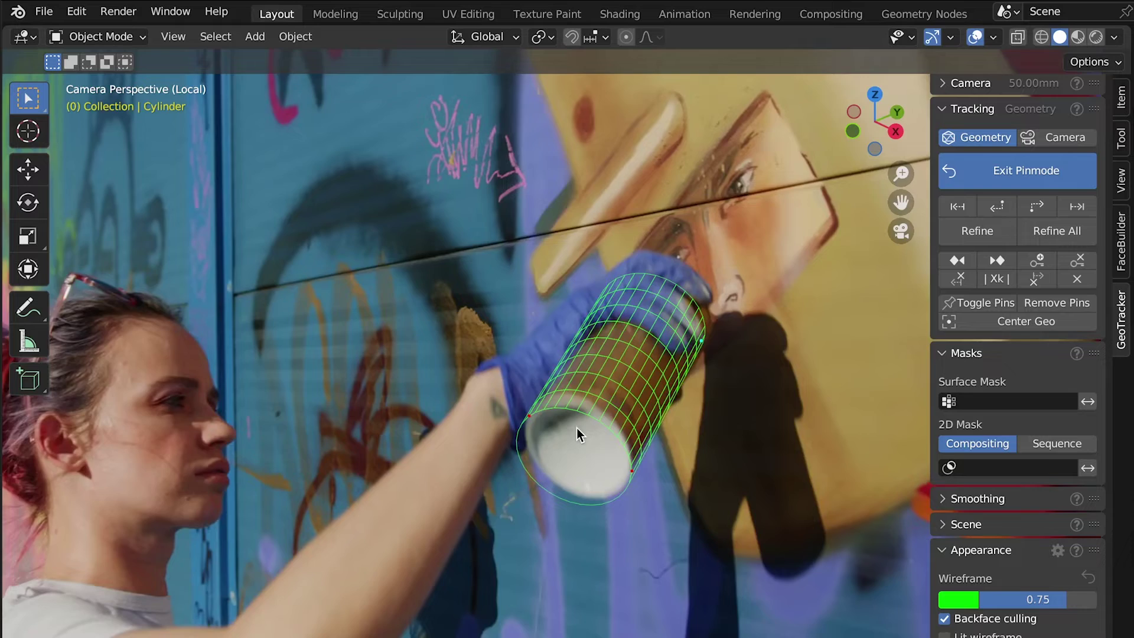
pyautogui.scroll(3, 577, 431)
pyautogui.scroll(-2, 501, 602)
pyautogui.scroll(-2, 699, 511)
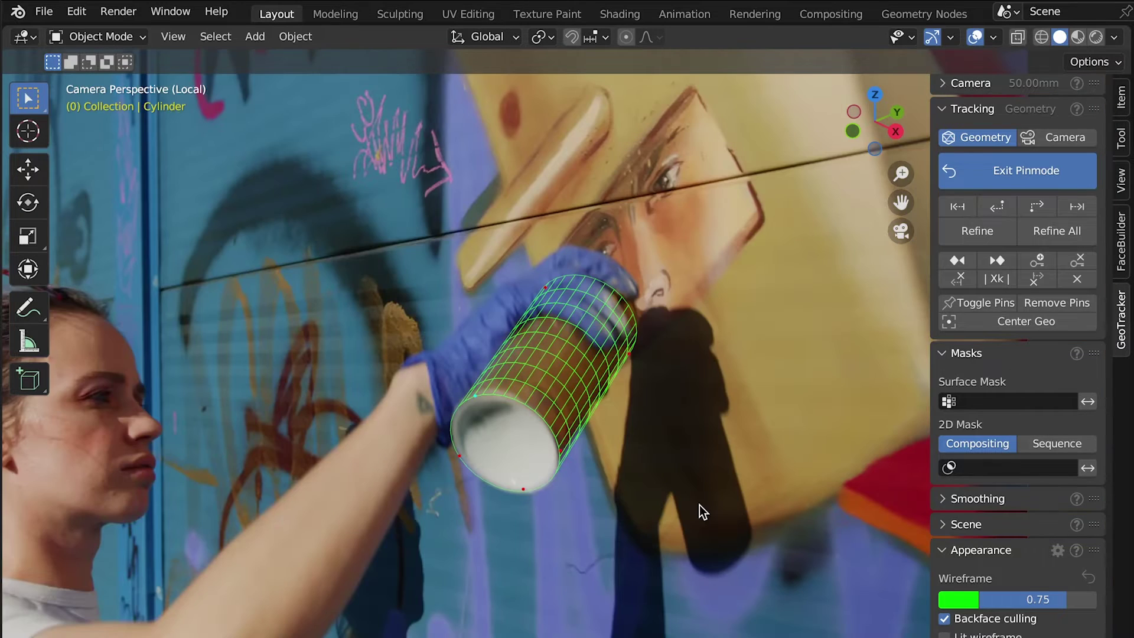
pyautogui.scroll(-2, 699, 503)
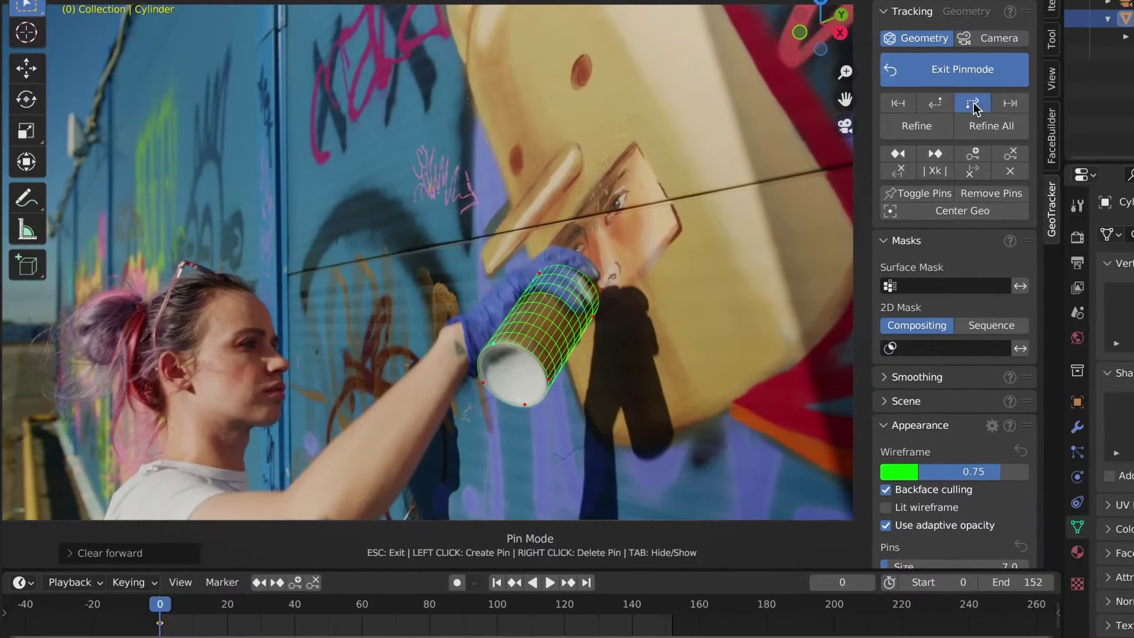
# Track the can forward to frame 118, clear the track after frame 0, and exit pin mode.
pyautogui.click(973, 103)
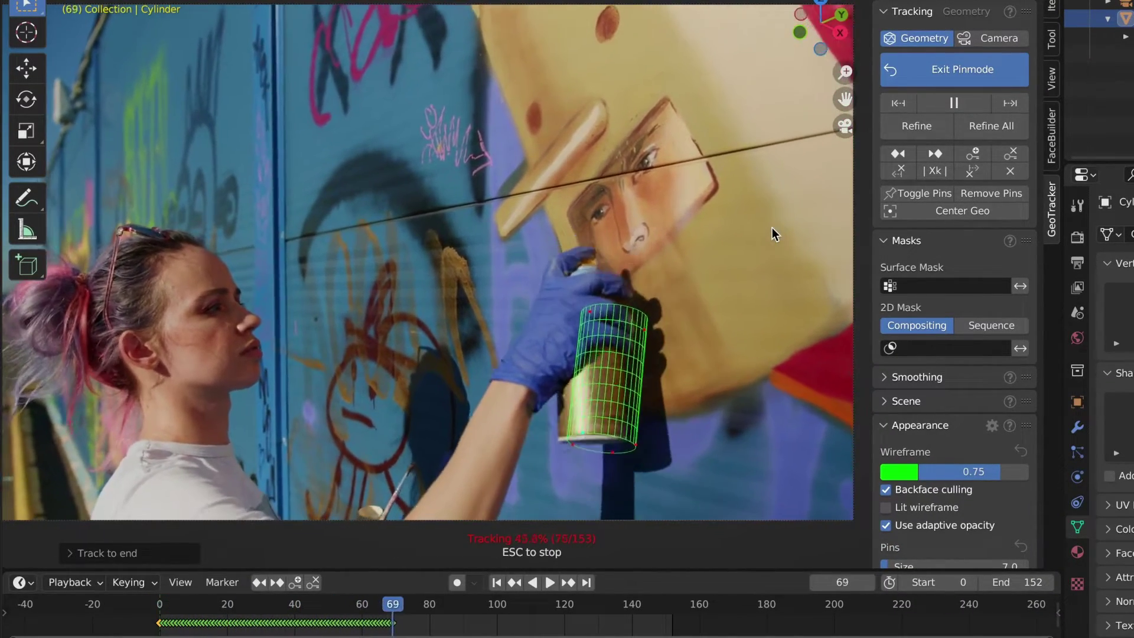
pyautogui.click(968, 105)
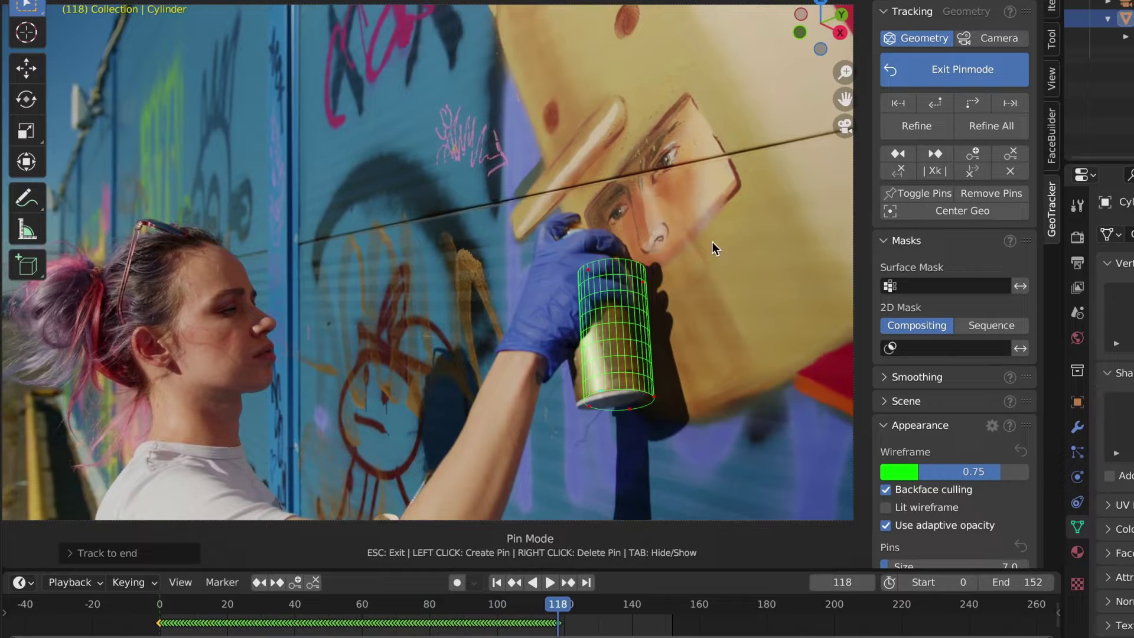
pyautogui.click(907, 153)
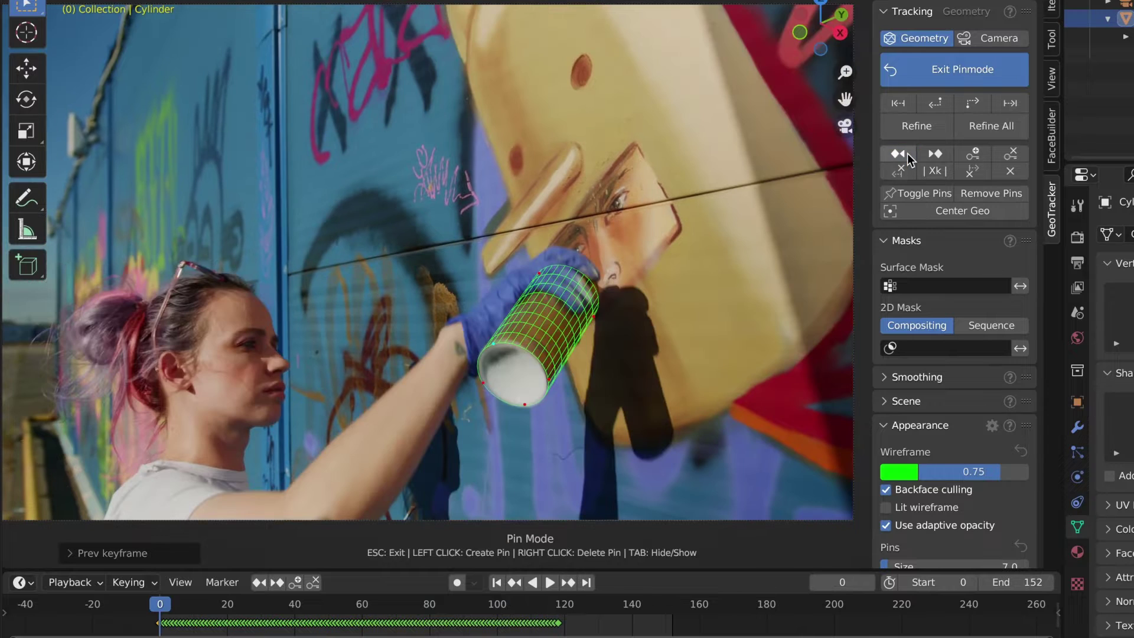
pyautogui.click(971, 170)
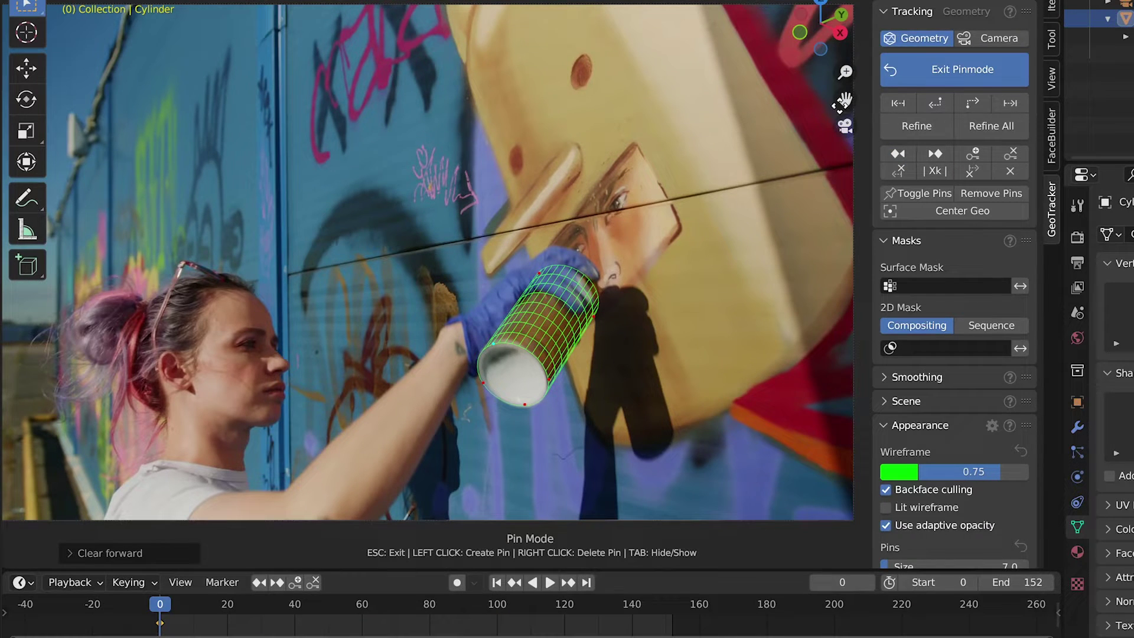
pyautogui.click(964, 71)
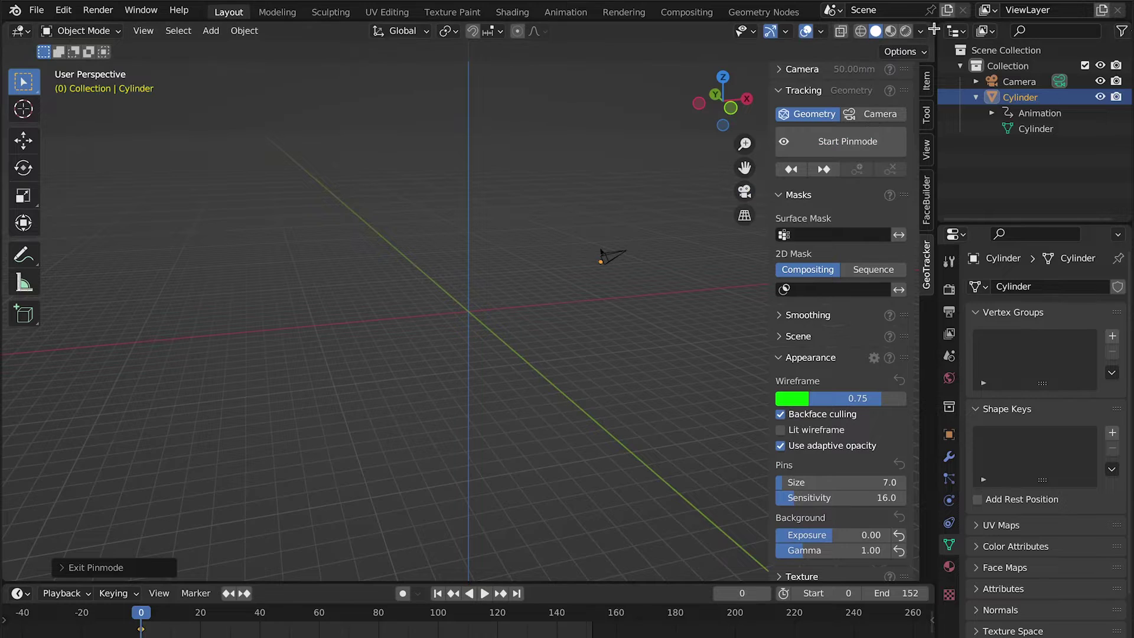
# Split the 3D view in two and show the camera view on the right.
pyautogui.moveTo(934, 31); pyautogui.dragTo(510, 57)
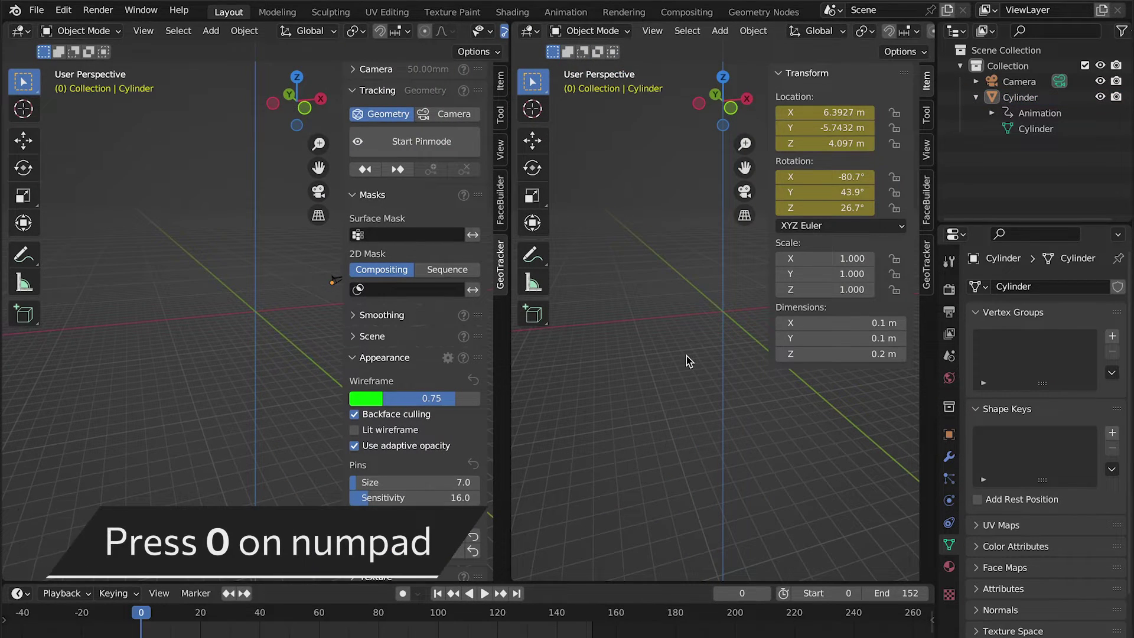
pyautogui.press('KP_0')
pyautogui.press('n')
pyautogui.press('Home')
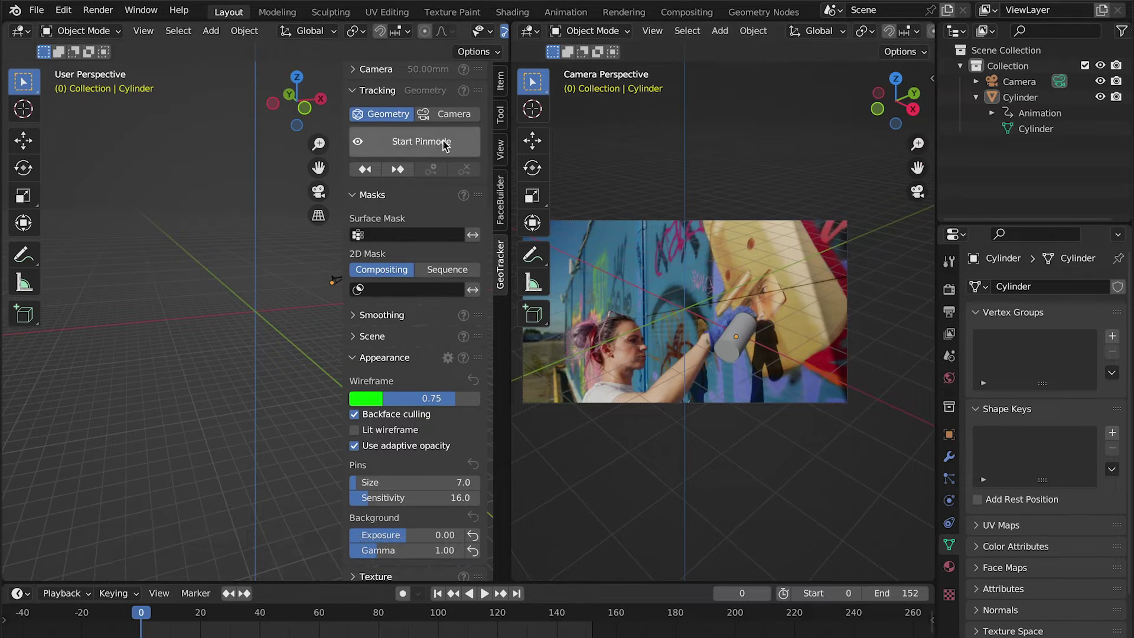
# Pin the left view, put the cylinder in Edit Mode, and select its upper-edge faces.
pyautogui.click(417, 143)
pyautogui.keyDown('shift'); pyautogui.moveTo(252, 334); pyautogui.dragTo(200, 326, button='middle'); pyautogui.keyUp('shift')
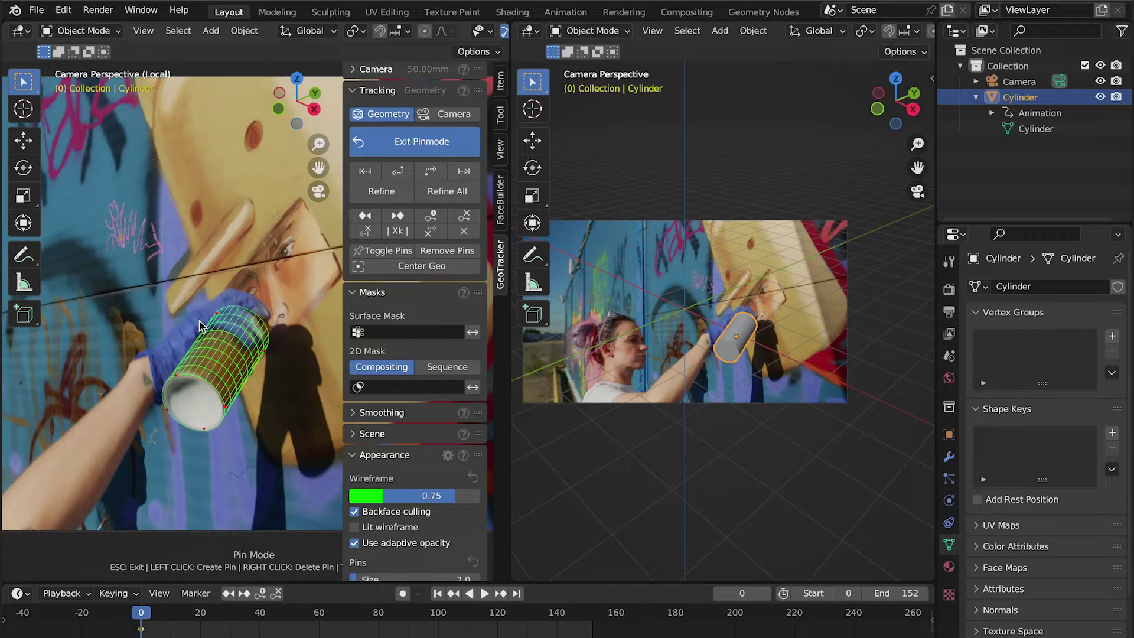
pyautogui.click(620, 335)
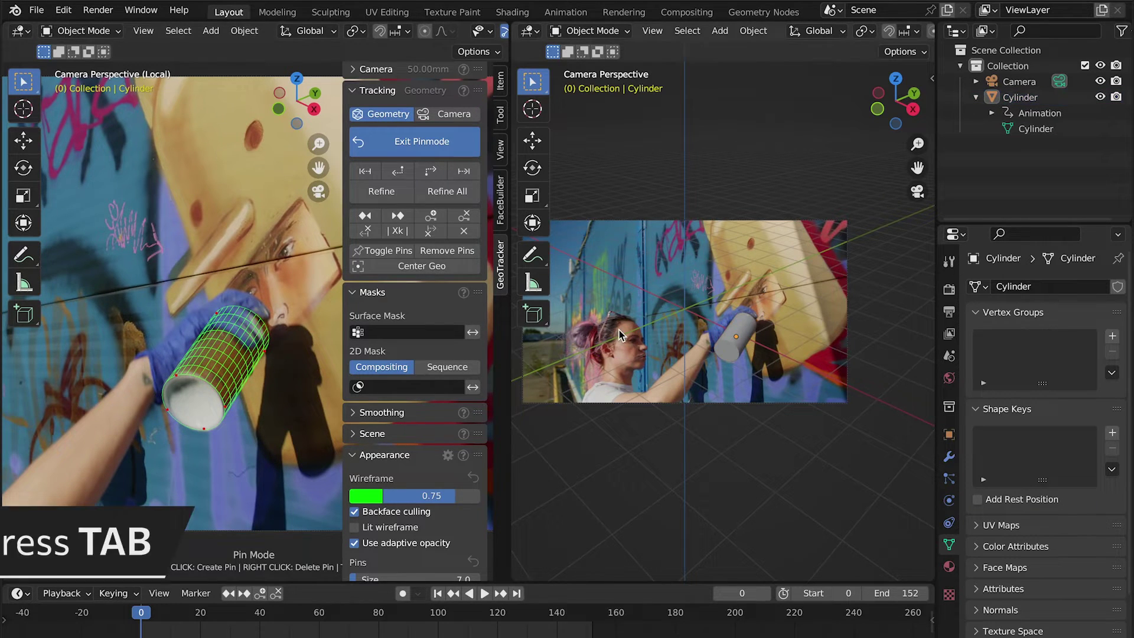
pyautogui.press('Tab')
pyautogui.scroll(3, 736, 340)
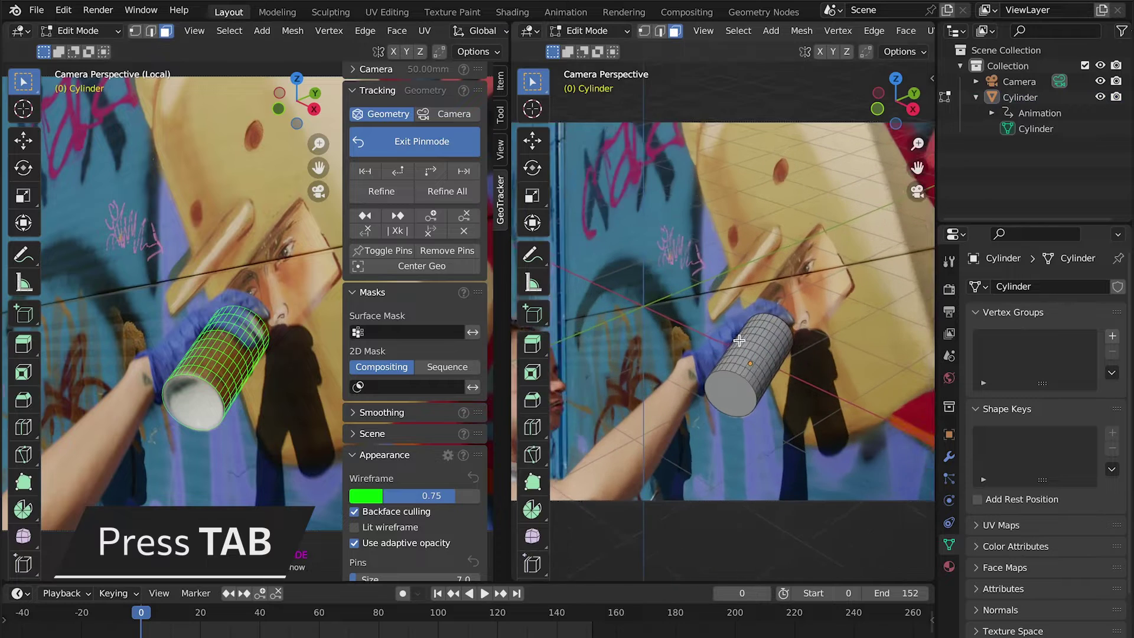
pyautogui.scroll(2, 738, 341)
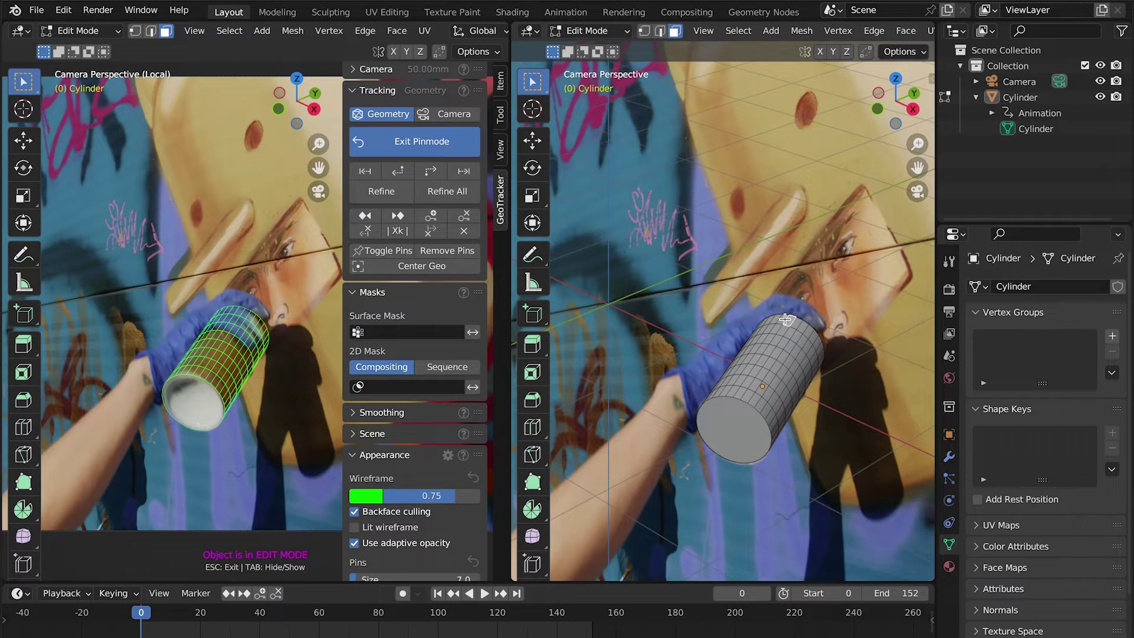
pyautogui.moveTo(797, 325); pyautogui.dragTo(817, 370)
pyautogui.press('KP_0')
# Select the cylinder's top face, grow it downward twice, and add a new vertex group.
pyautogui.press('KP_Decimal')
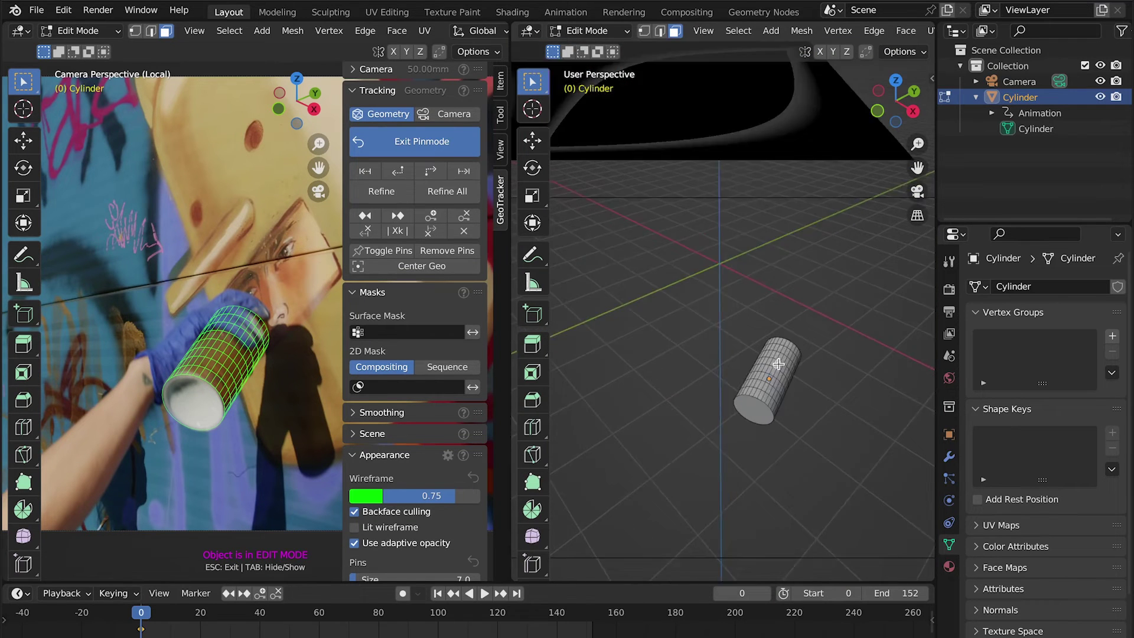
pyautogui.moveTo(777, 363)
pyautogui.mouseDown(button='middle')
pyautogui.moveTo(701, 291)
pyautogui.moveTo(648, 297)
pyautogui.mouseUp(button='middle')
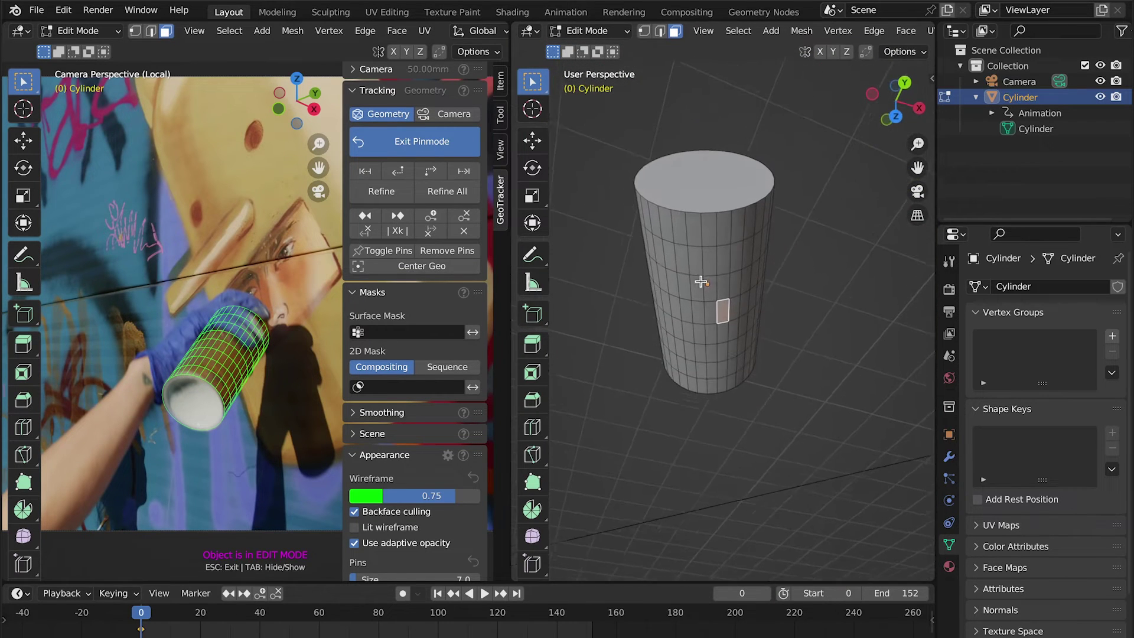
pyautogui.click(701, 168)
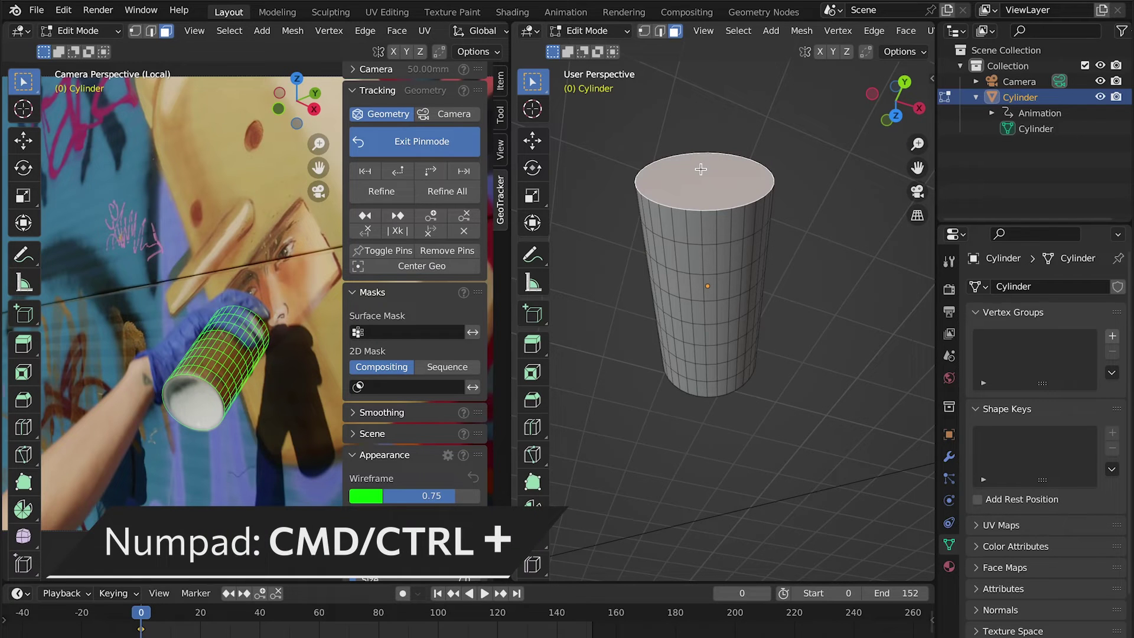
pyautogui.press('ctrl+KP_Add')
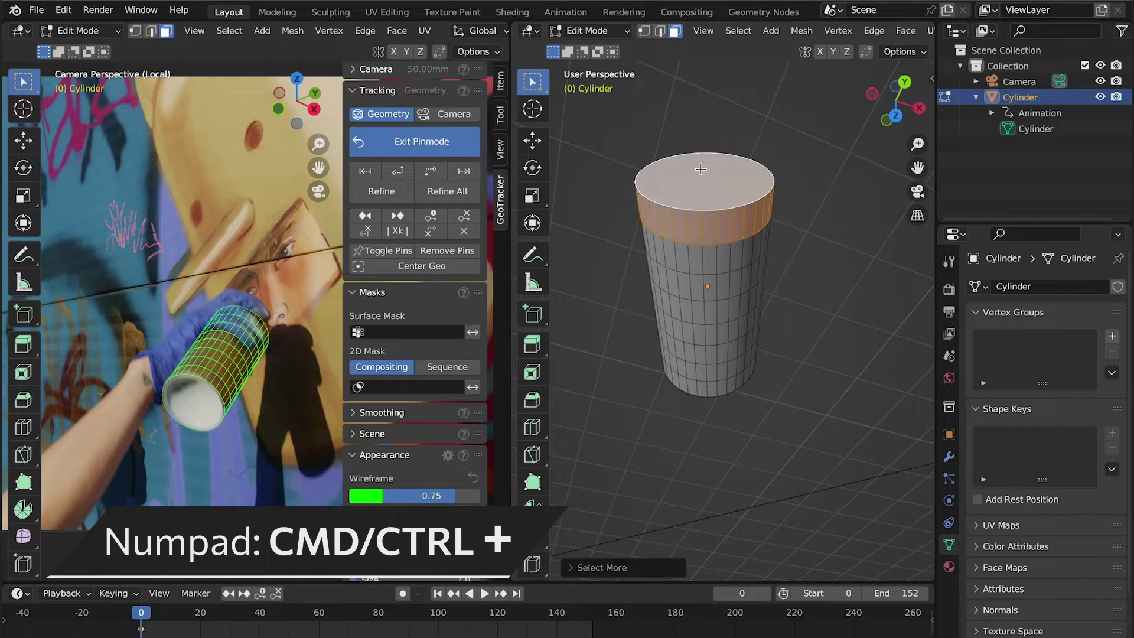
pyautogui.press('ctrl+KP_Add')
pyautogui.press('ctrl+KP_Add')
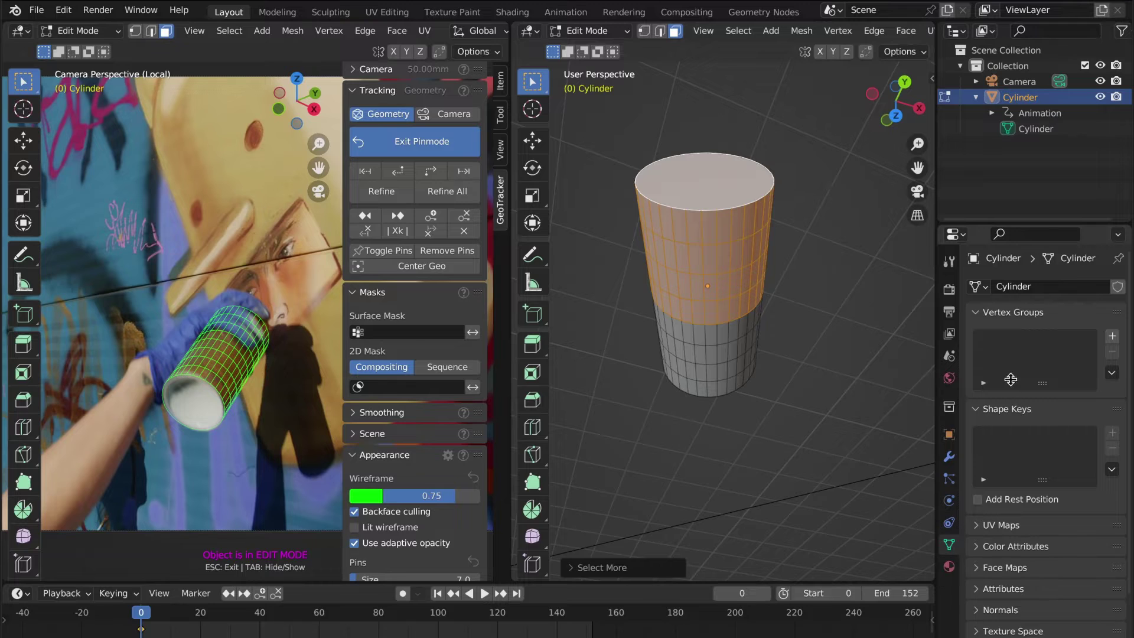
pyautogui.click(1112, 336)
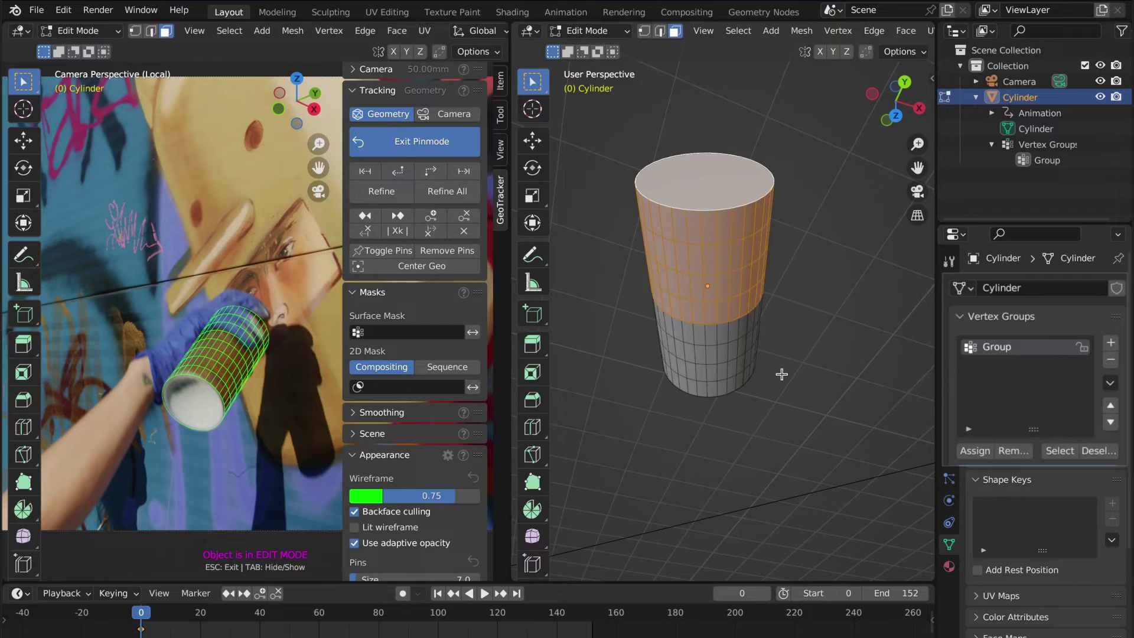
# Set the surface mask to Group and track the cylinder forward through the clip.
pyautogui.press('Tab')
pyautogui.moveTo(506, 415); pyautogui.dragTo(684, 418)
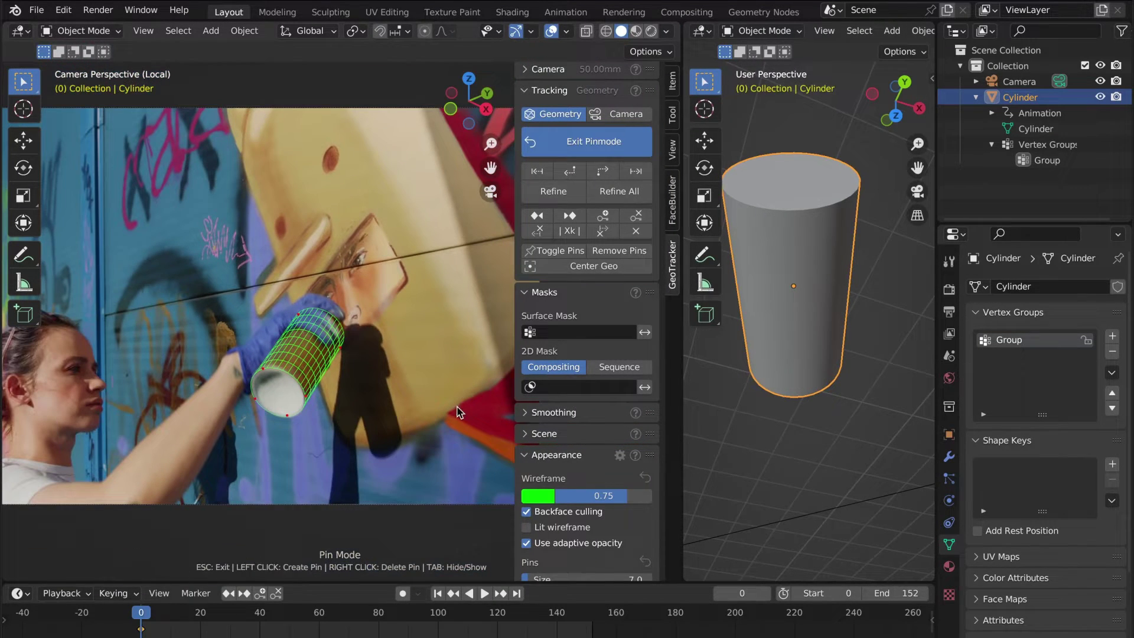
pyautogui.click(564, 333)
pyautogui.click(540, 355)
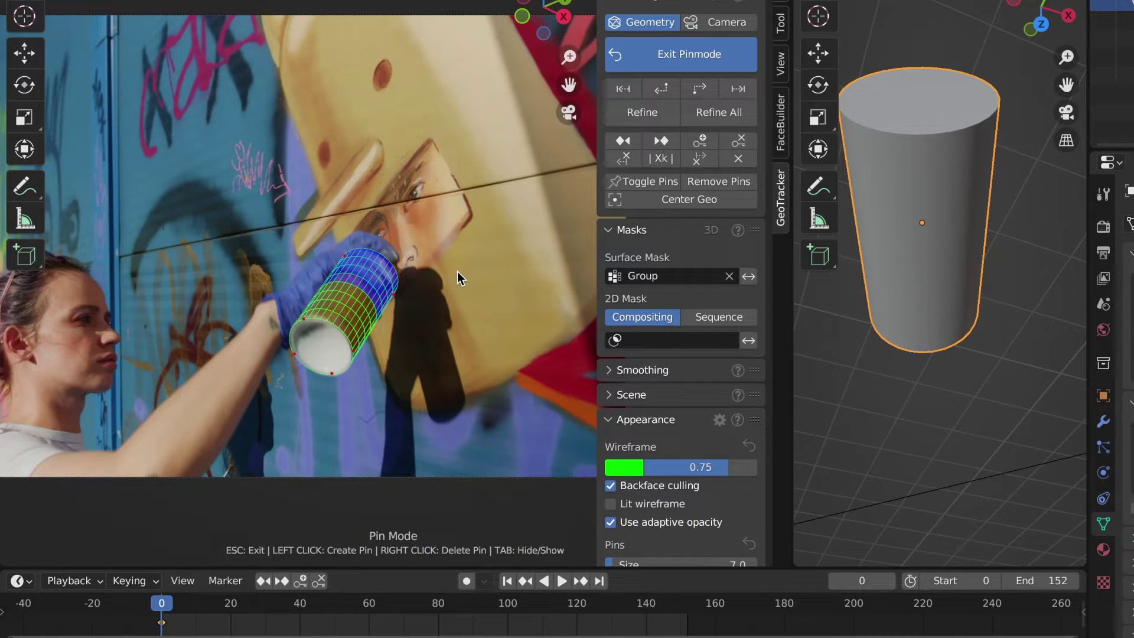
pyautogui.click(698, 89)
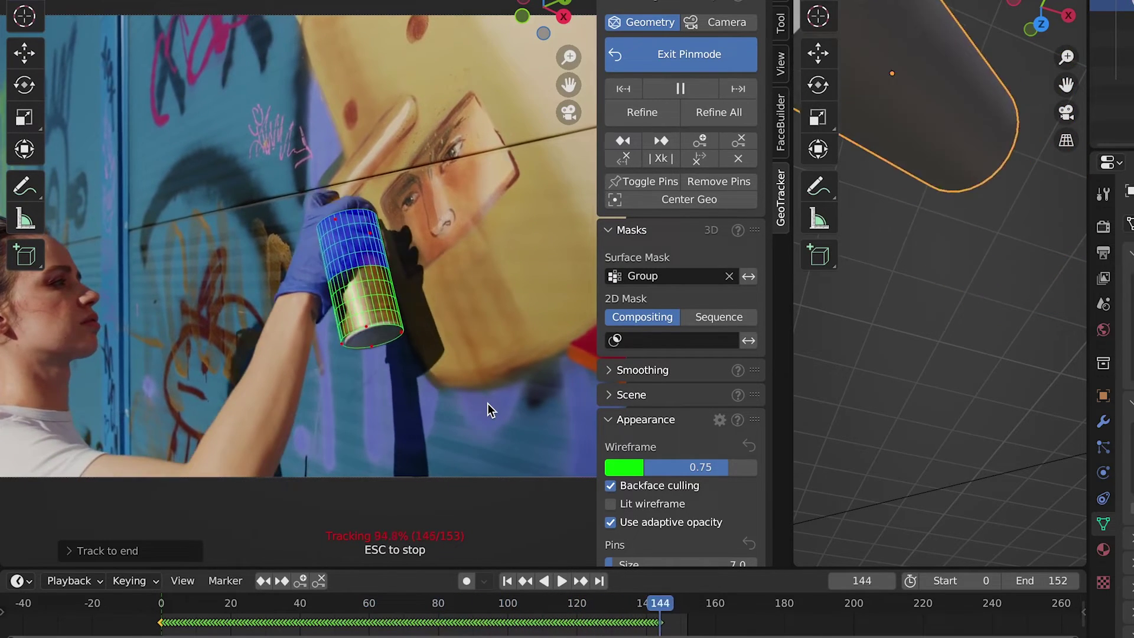
pyautogui.scroll(2, 414, 405)
pyautogui.scroll(2, 420, 424)
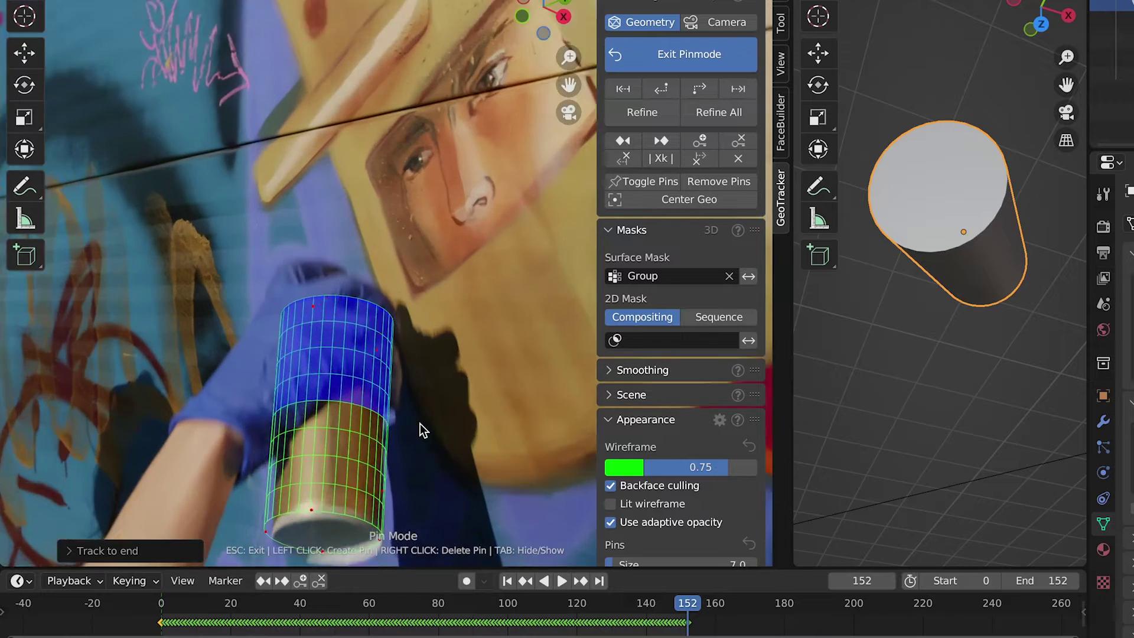
pyautogui.scroll(2, 426, 436)
# Fix a pin on the cylinder's bottom edge, refine all frames, and play the track back.
pyautogui.keyDown('shift'); pyautogui.moveTo(425, 435); pyautogui.dragTo(457, 200, button='middle'); pyautogui.keyUp('shift')
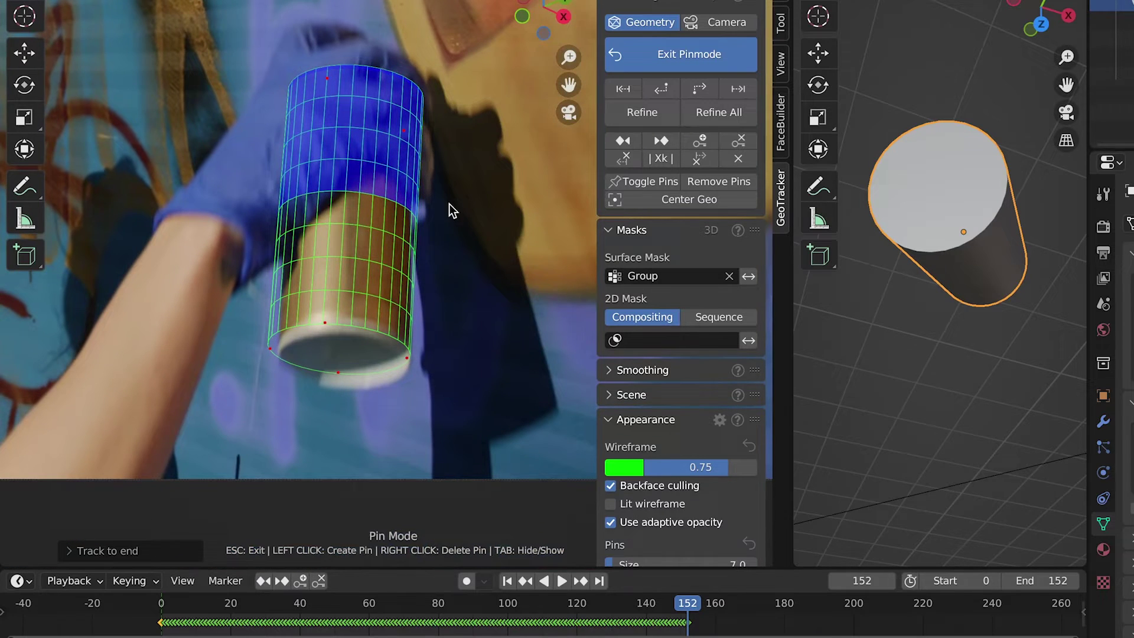
pyautogui.moveTo(245, 53); pyautogui.dragTo(484, 448)
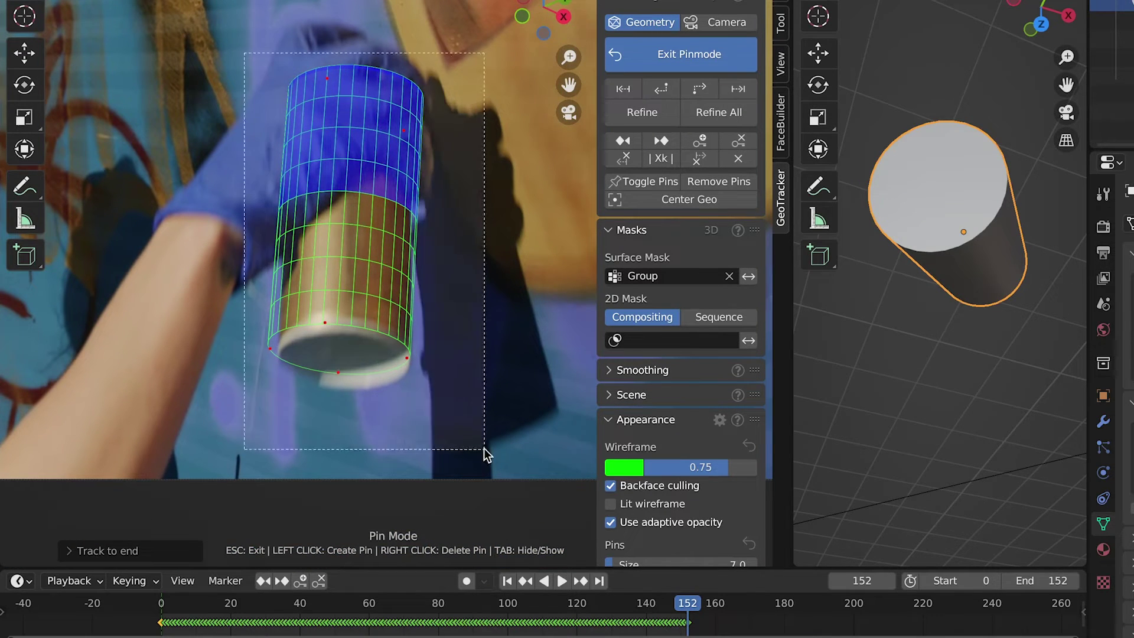
pyautogui.press('Down')
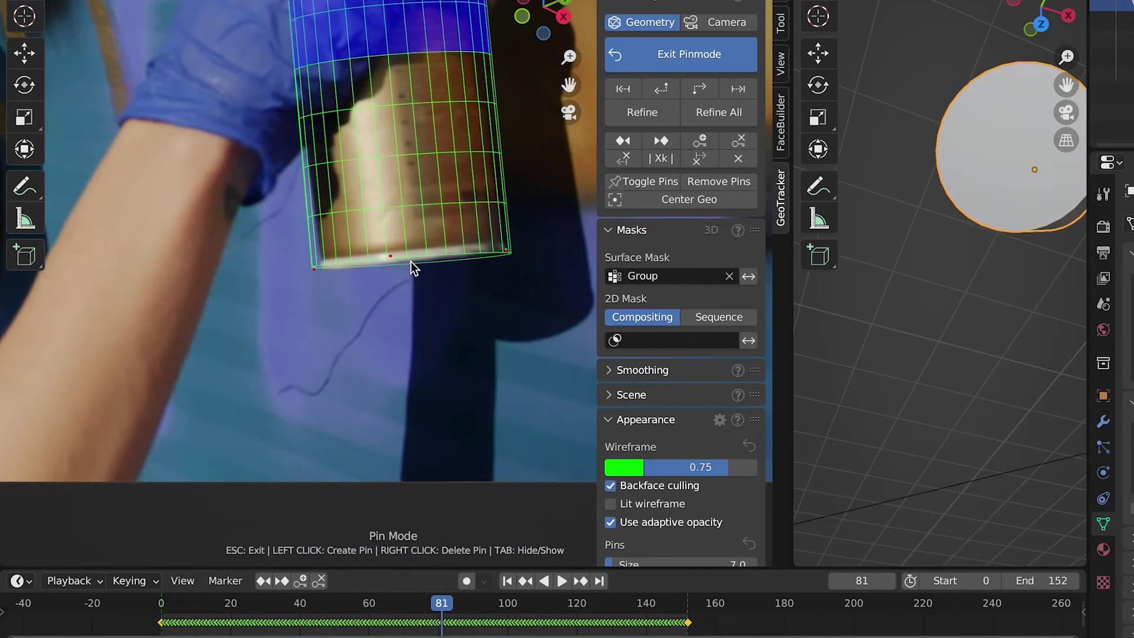
pyautogui.click(411, 262)
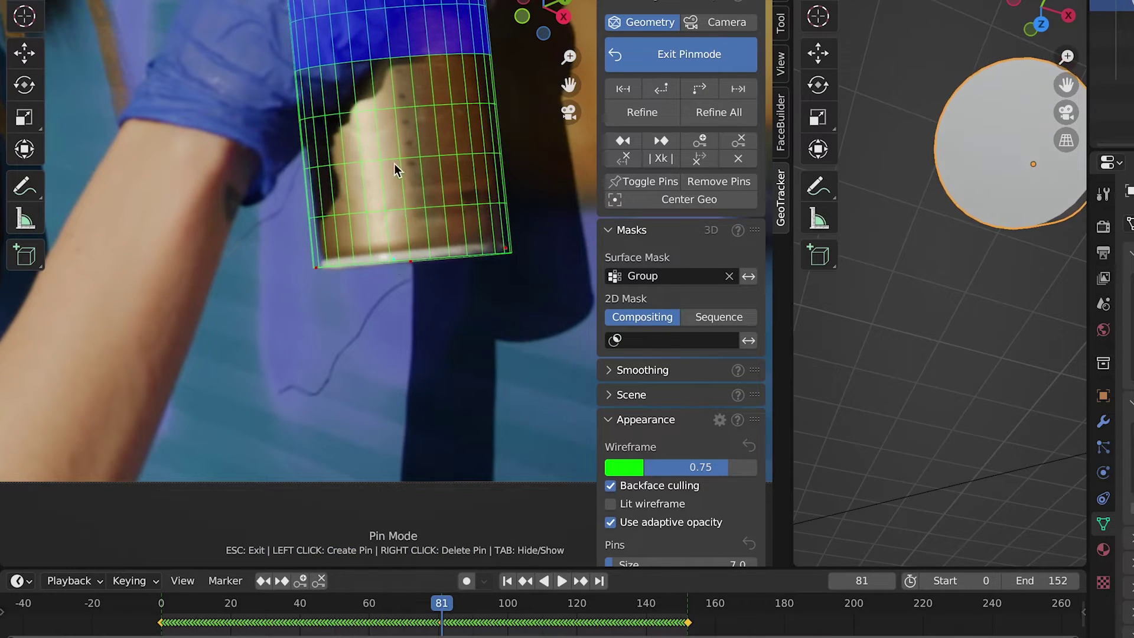
pyautogui.press('Down')
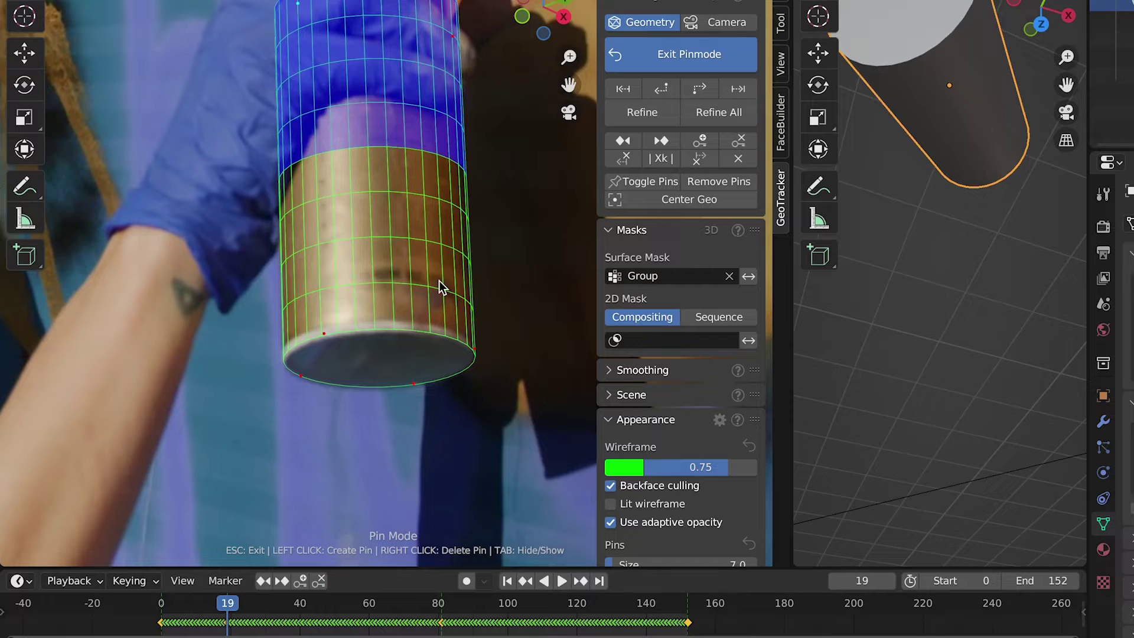
pyautogui.hotkey('shift', 'r')
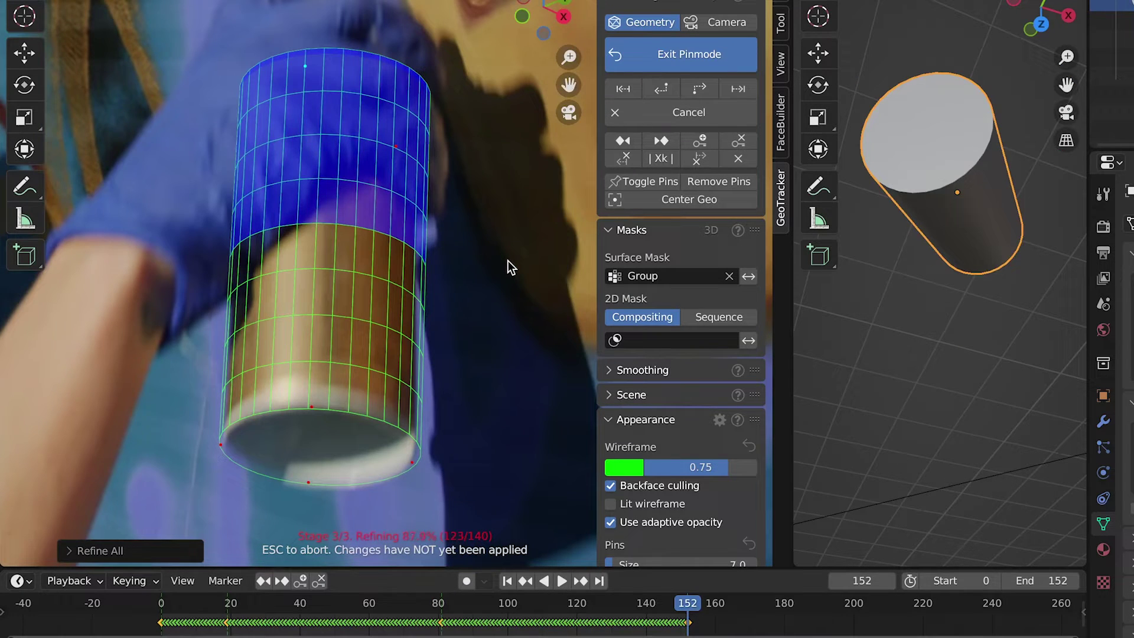
pyautogui.press('space')
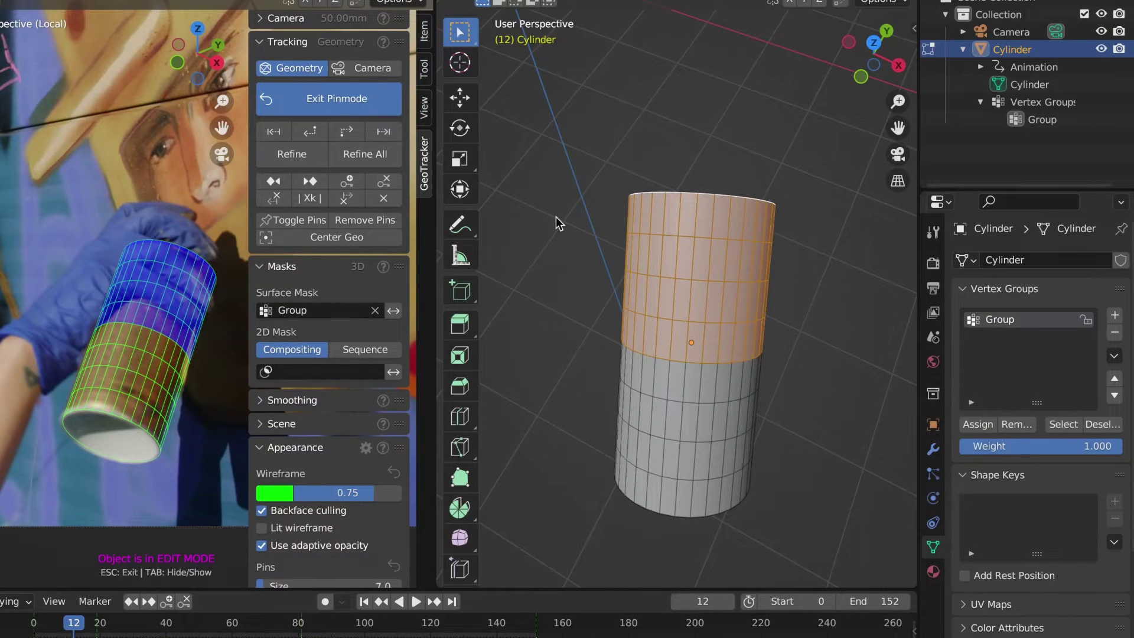
# Remove a selected cylinder face from Group, then select all of Group's faces.
pyautogui.click(688, 254)
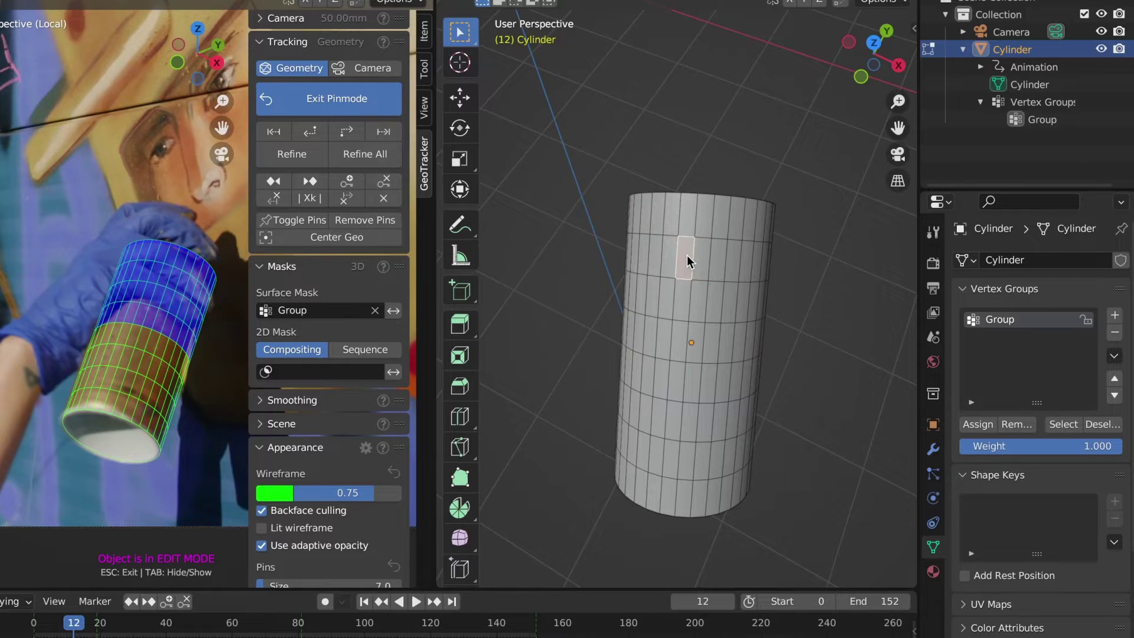
pyautogui.click(1020, 426)
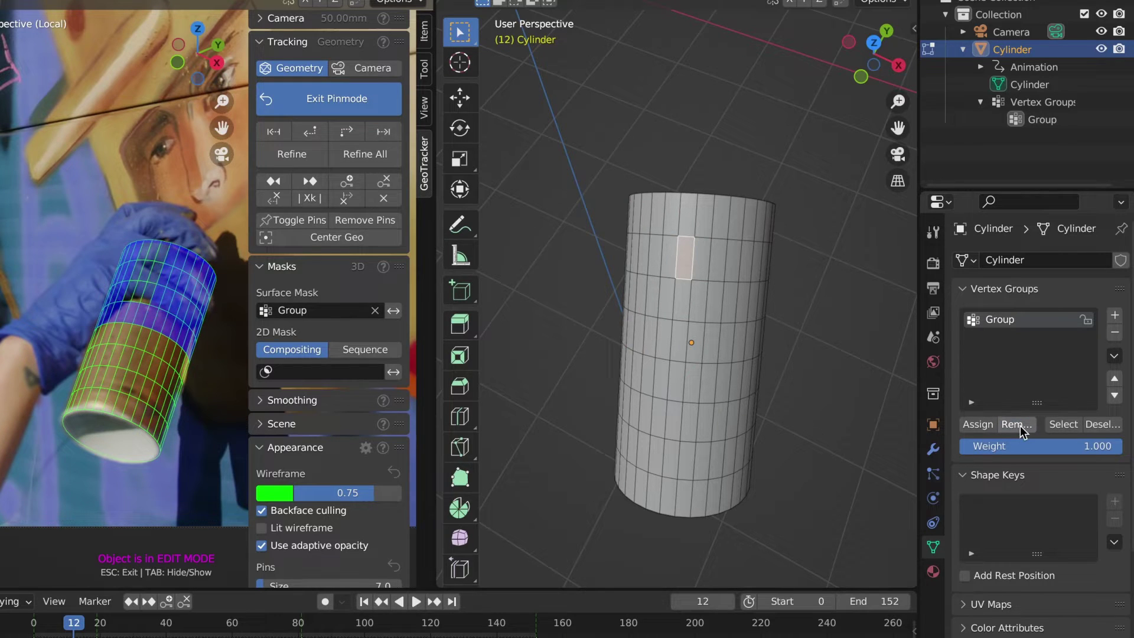
pyautogui.click(1058, 425)
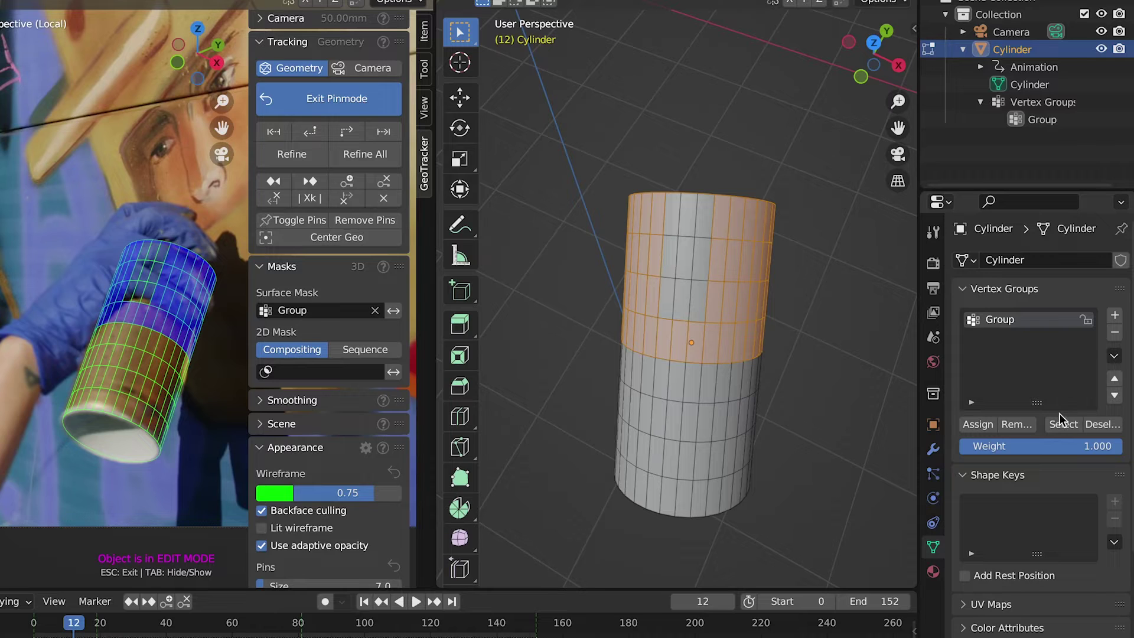
# Remove Group's selected faces, pick a single face, and invert the surface mask.
pyautogui.click(1020, 425)
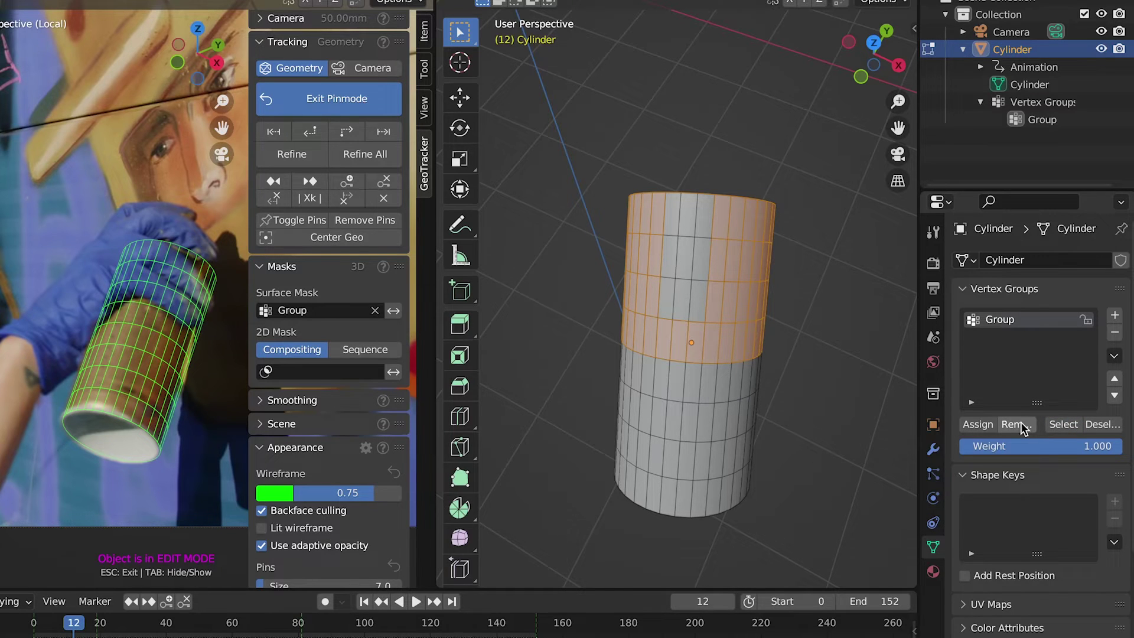
pyautogui.hotkey('alt', 'a')
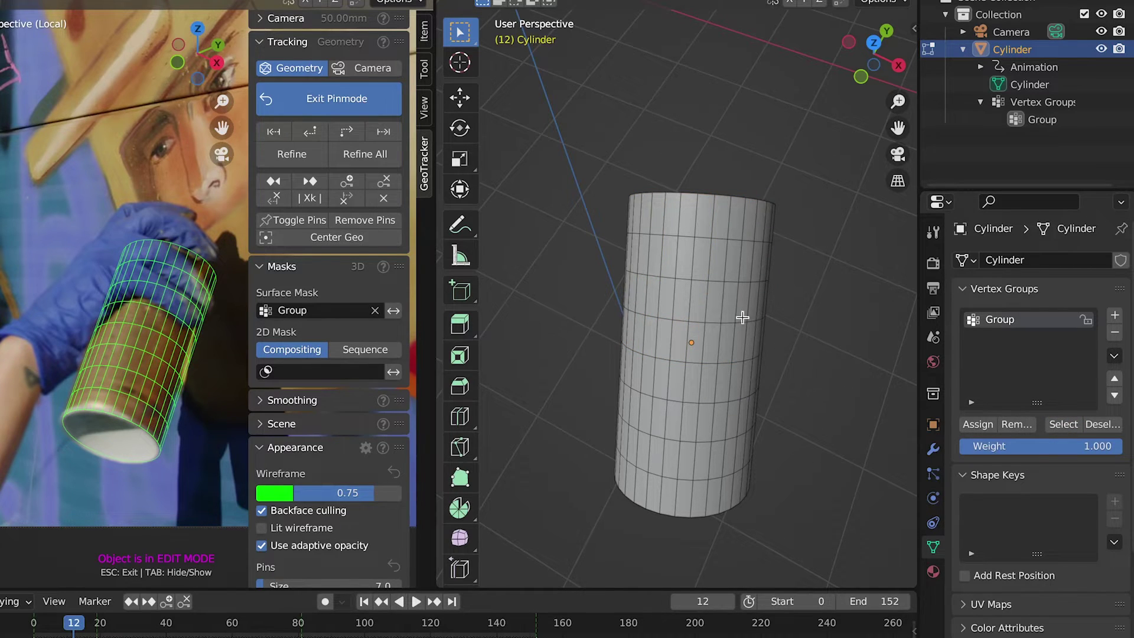
pyautogui.click(685, 304)
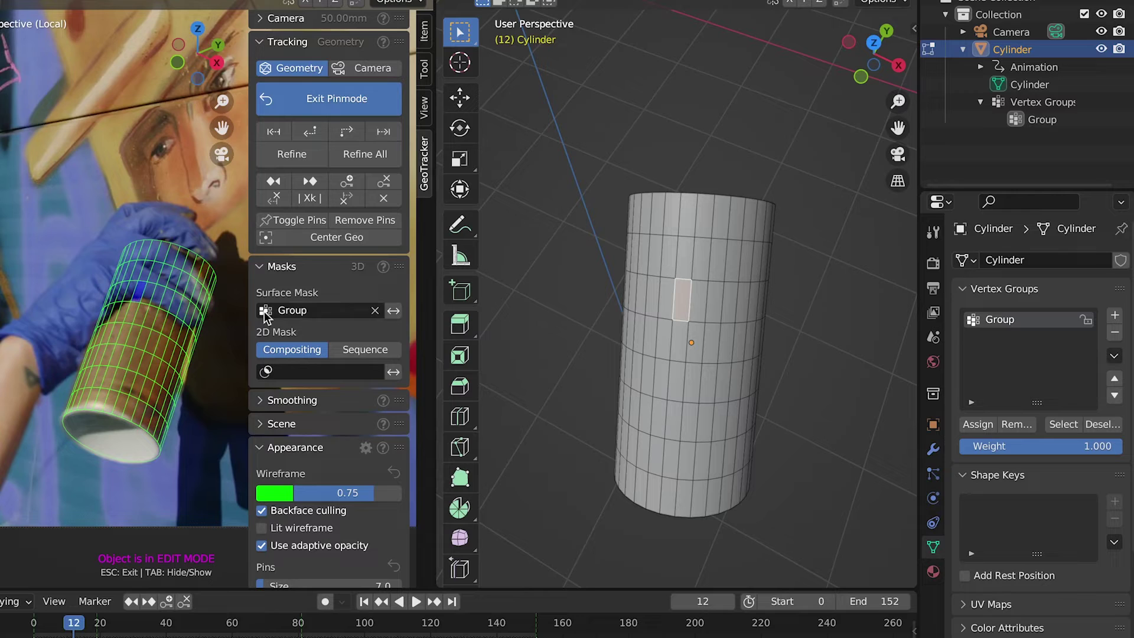
pyautogui.scroll(3, 144, 290)
pyautogui.scroll(3, 144, 291)
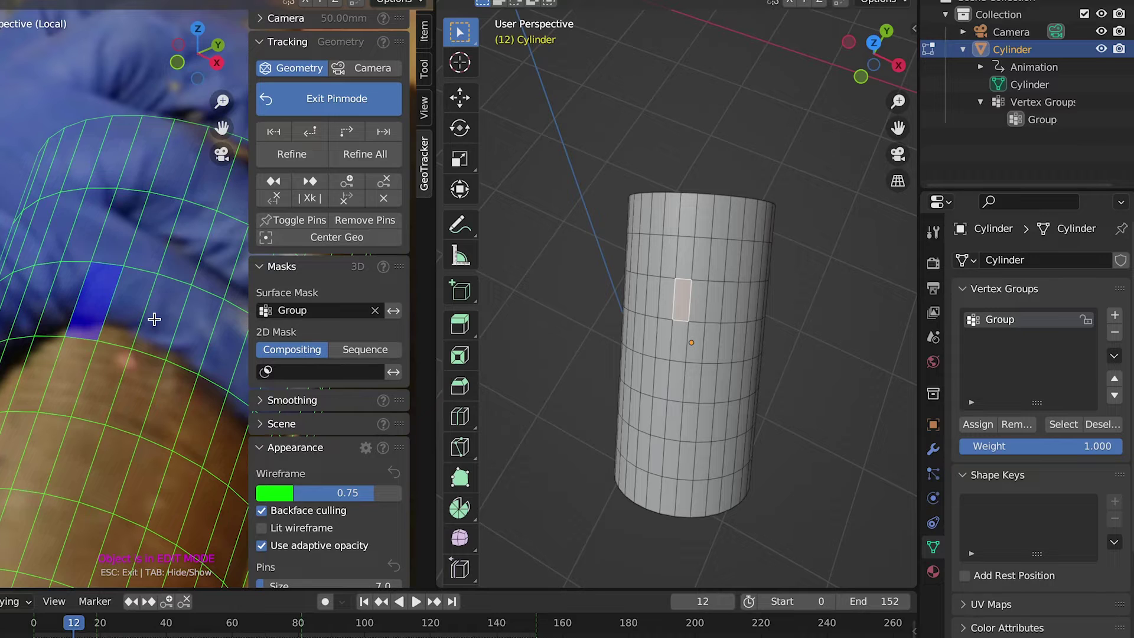
pyautogui.click(392, 312)
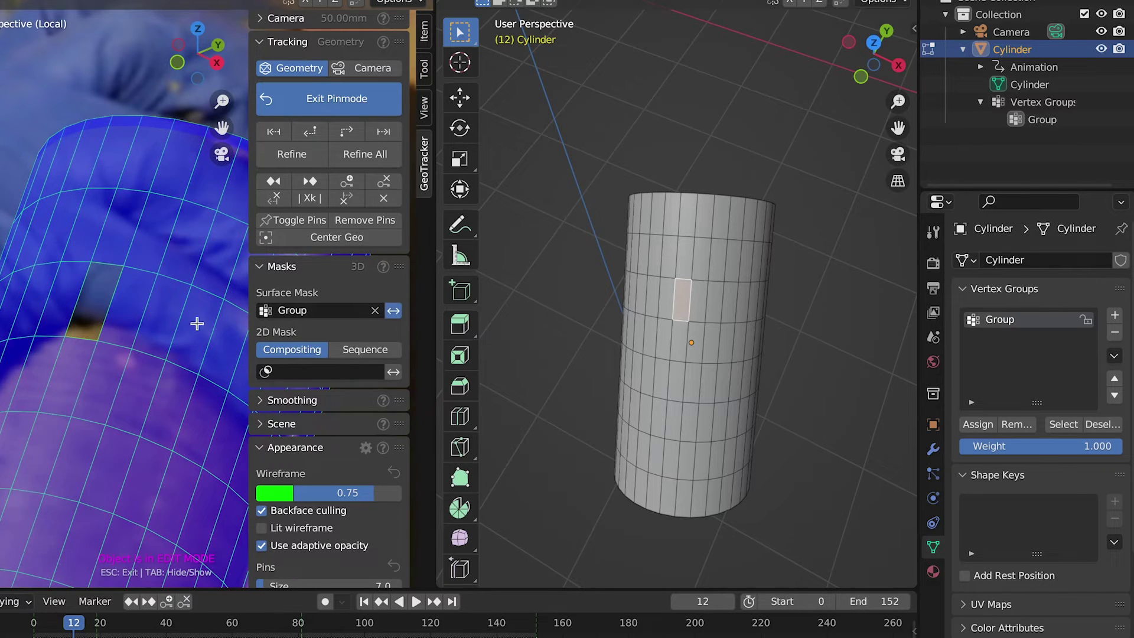
pyautogui.scroll(-2, 121, 324)
pyautogui.scroll(-2, 119, 327)
pyautogui.scroll(-2, 119, 329)
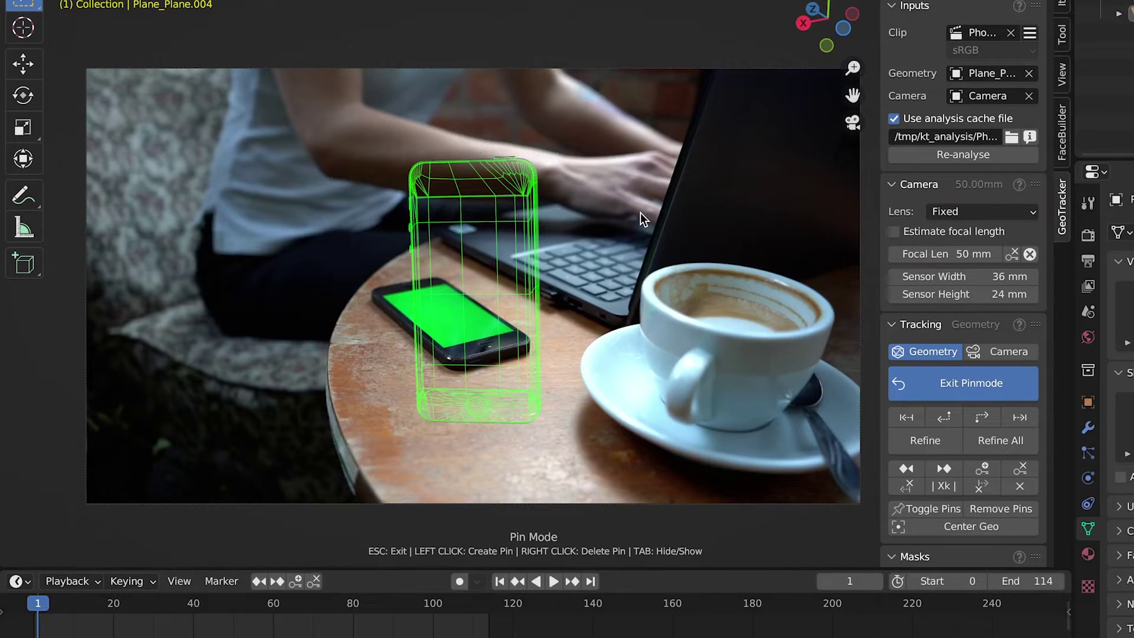
# Lay the phone mesh flat and align its corners with the phone outline.
pyautogui.moveTo(533, 164)
pyautogui.mouseDown()
pyautogui.moveTo(467, 332)
pyautogui.moveTo(517, 433)
pyautogui.mouseUp()
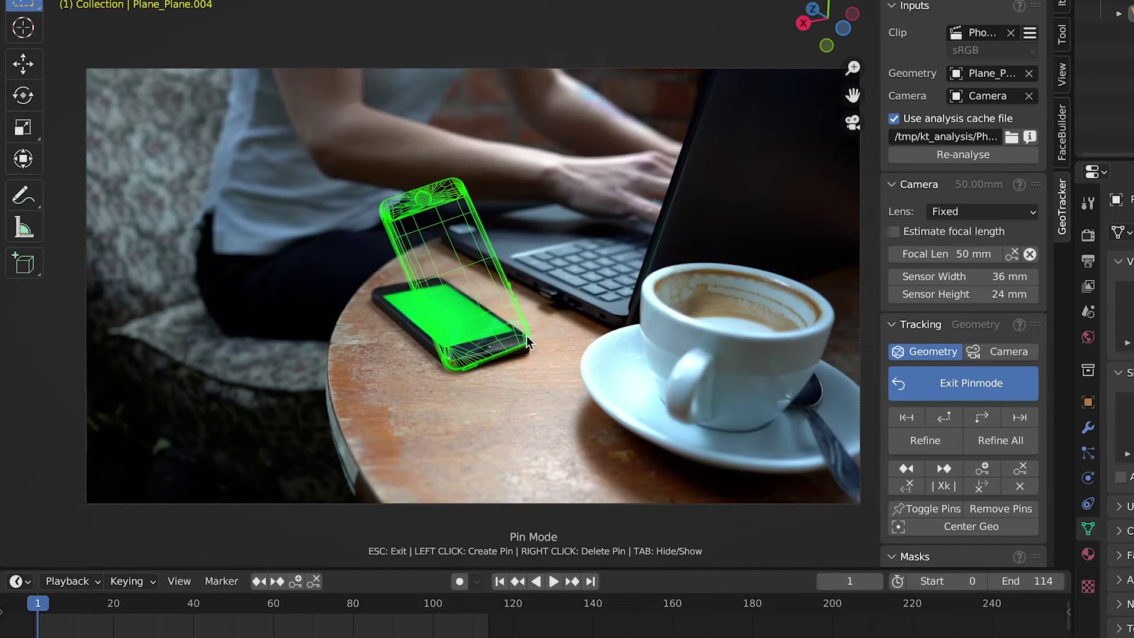
pyautogui.scroll(3, 516, 433)
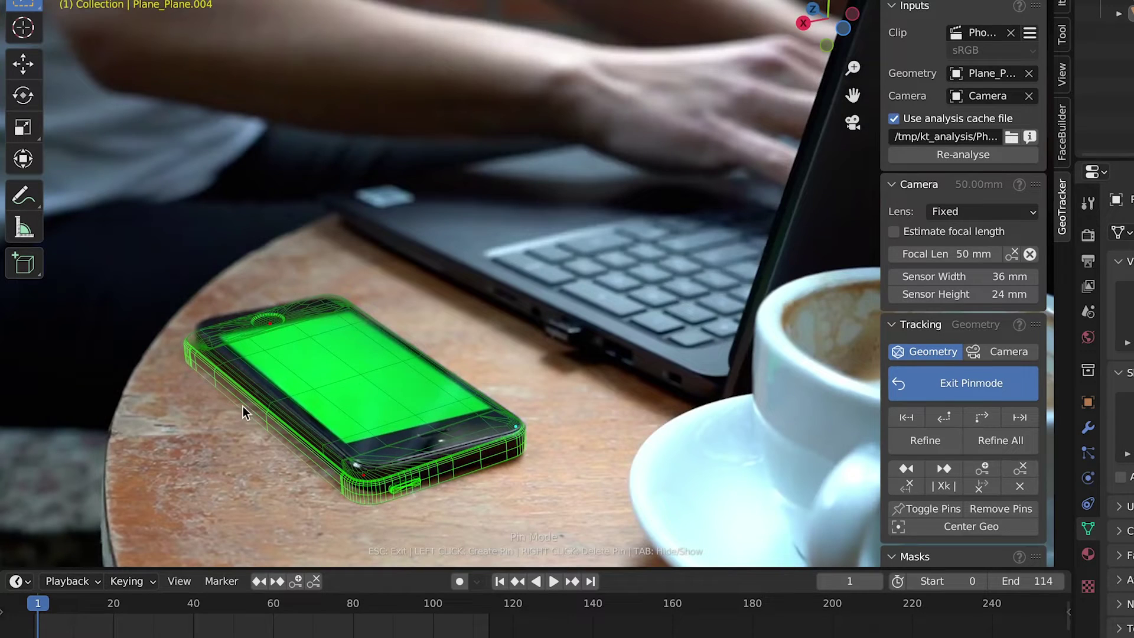
pyautogui.moveTo(194, 354); pyautogui.dragTo(212, 326)
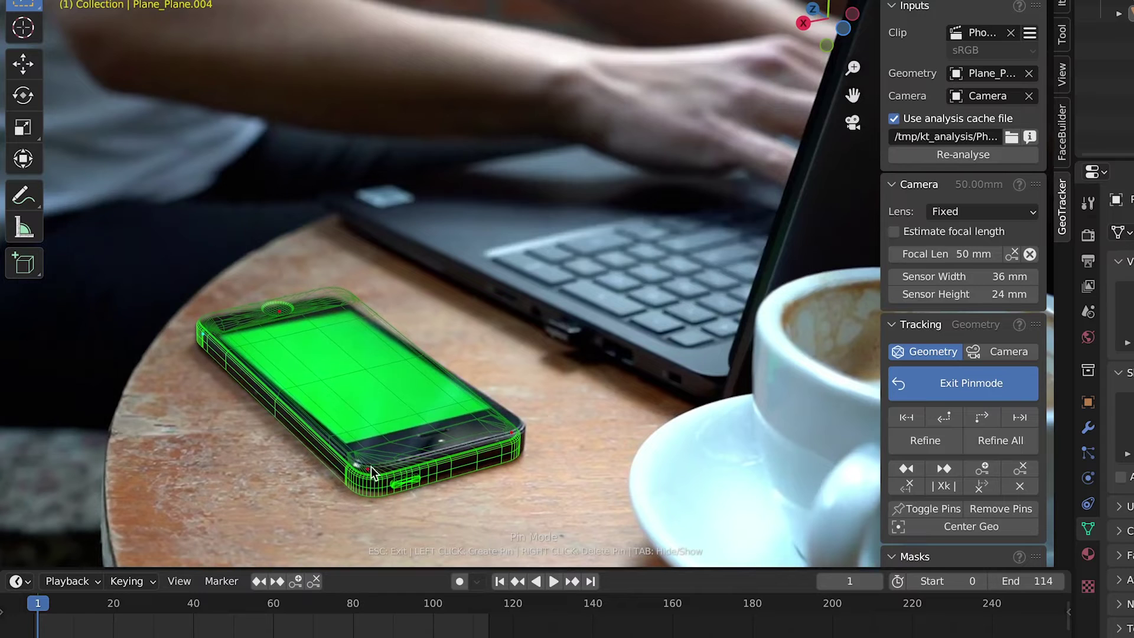
pyautogui.moveTo(367, 475); pyautogui.dragTo(369, 461)
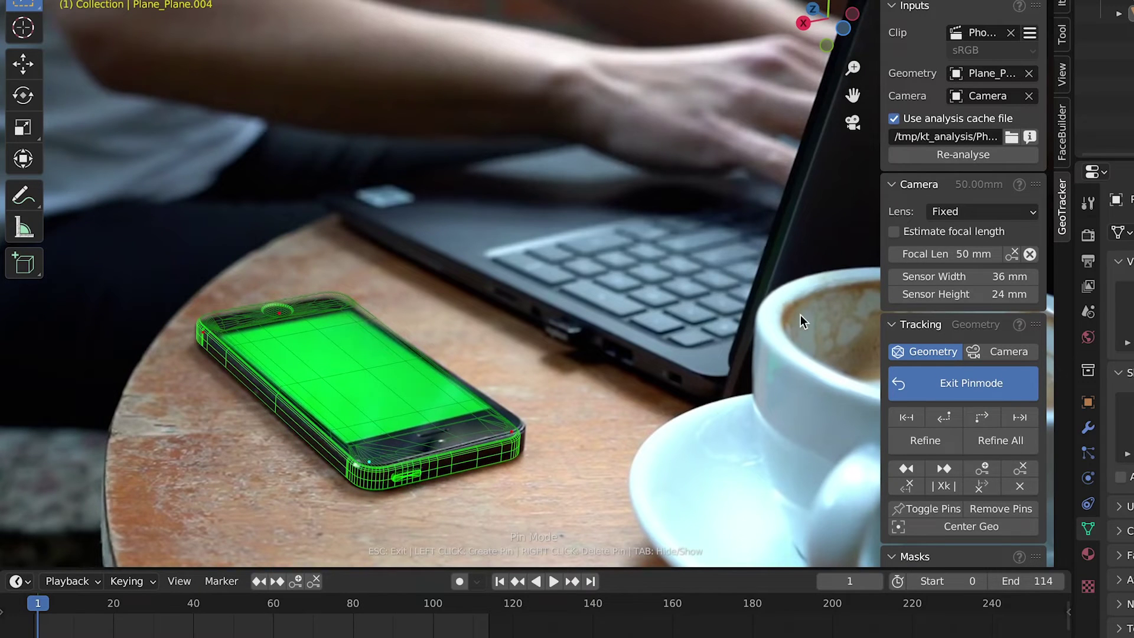
# Set the focal length to 25 mm and pin the mesh at the phone's left corner.
pyautogui.click(960, 254)
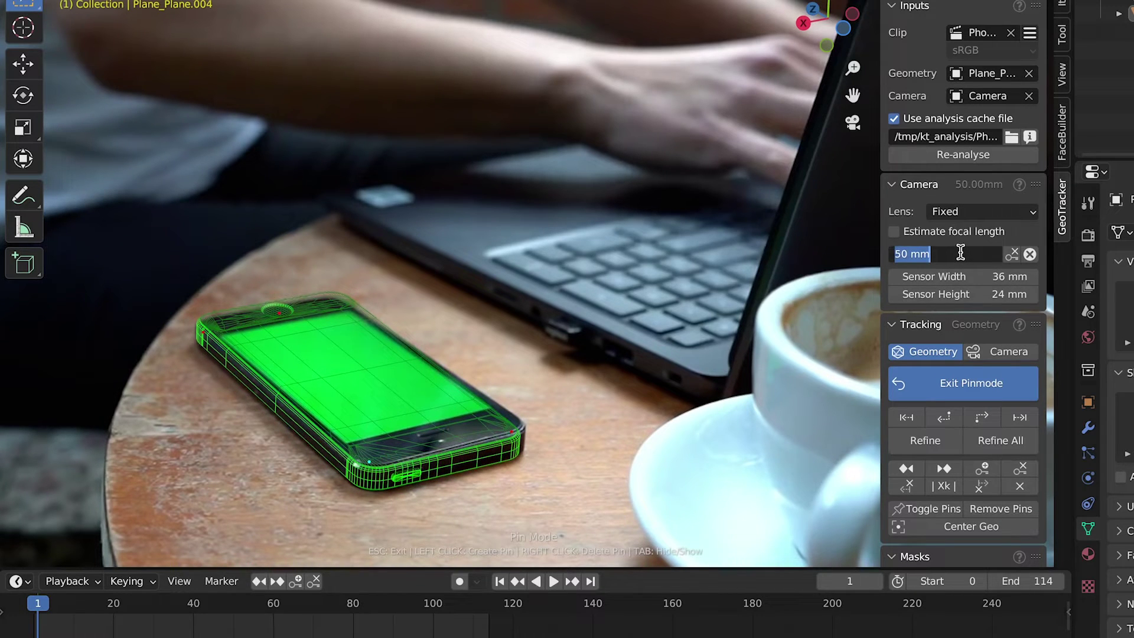
pyautogui.write('25')
pyautogui.press('Return')
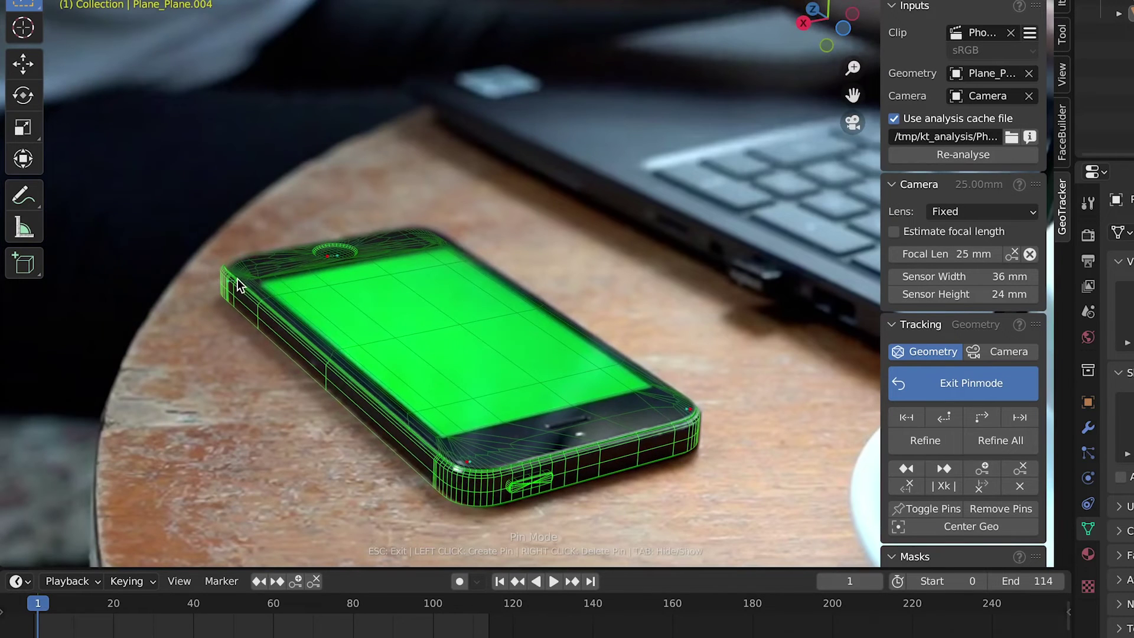
pyautogui.click(236, 286)
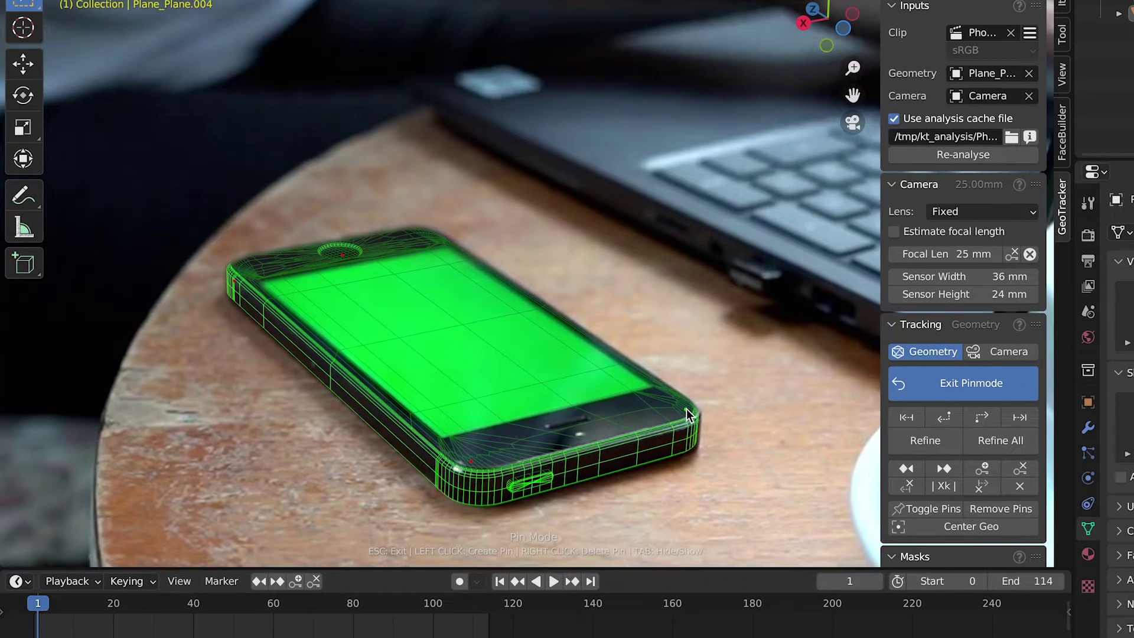
# Track the camera forward to frame 115, play it back, and clear keys after frame 1.
pyautogui.click(1008, 351)
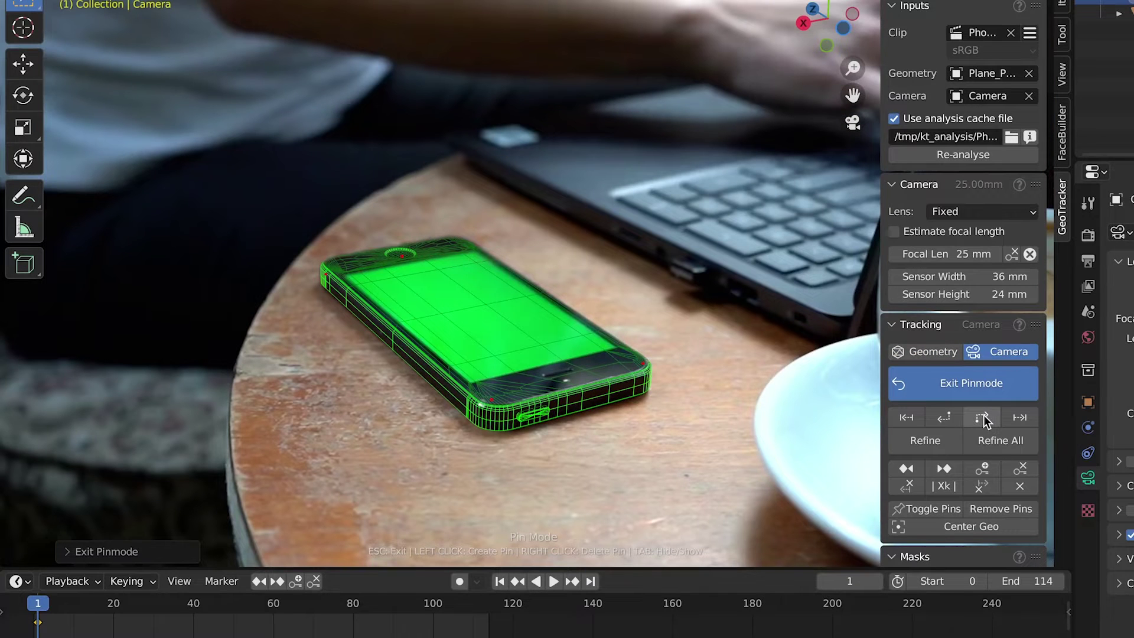
pyautogui.click(983, 417)
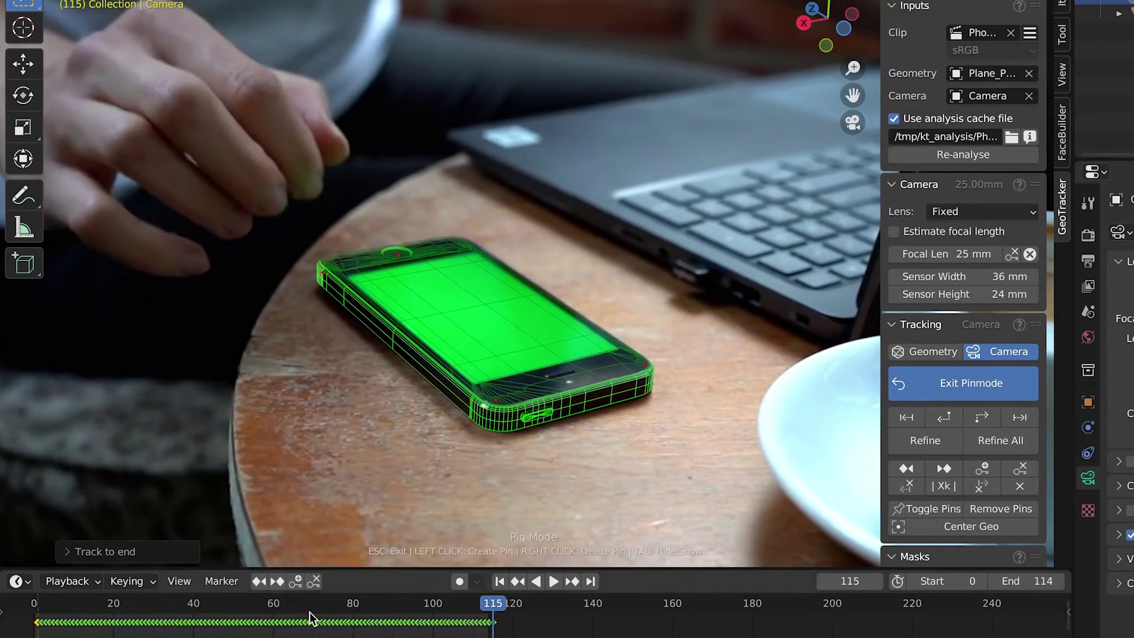
pyautogui.moveTo(310, 618); pyautogui.dragTo(395, 605)
pyautogui.press('space')
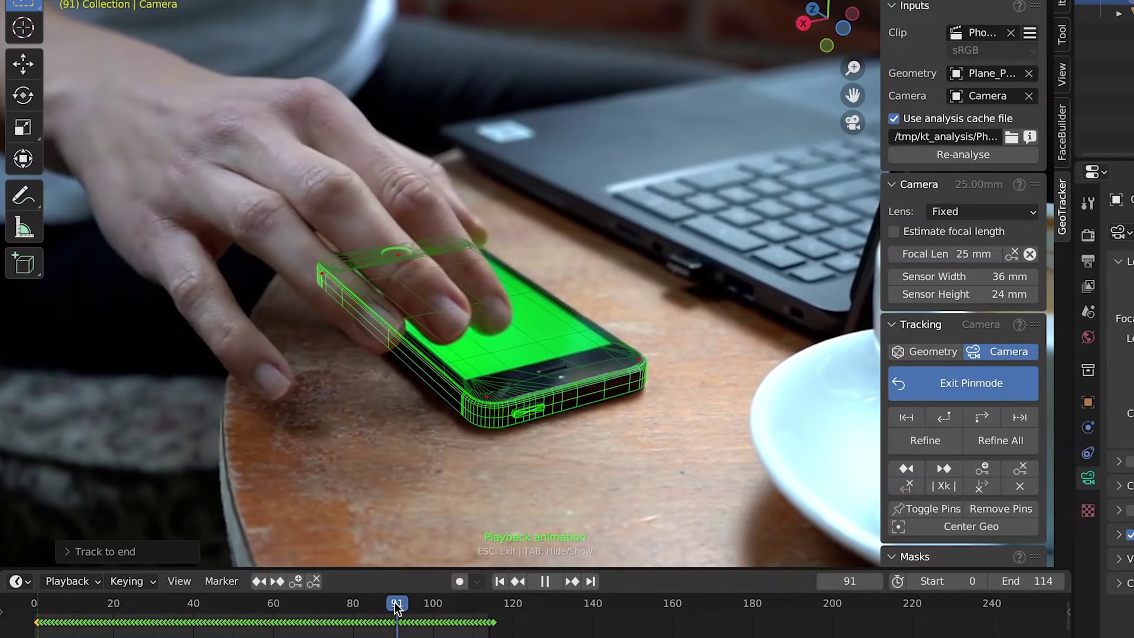
pyautogui.click(905, 469)
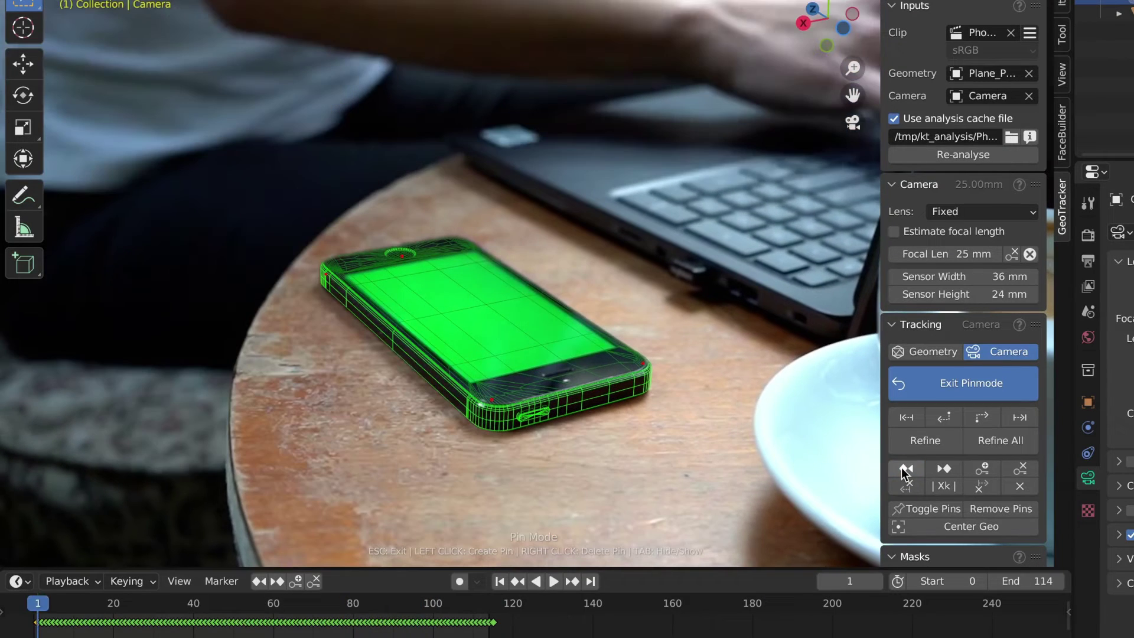
pyautogui.click(973, 479)
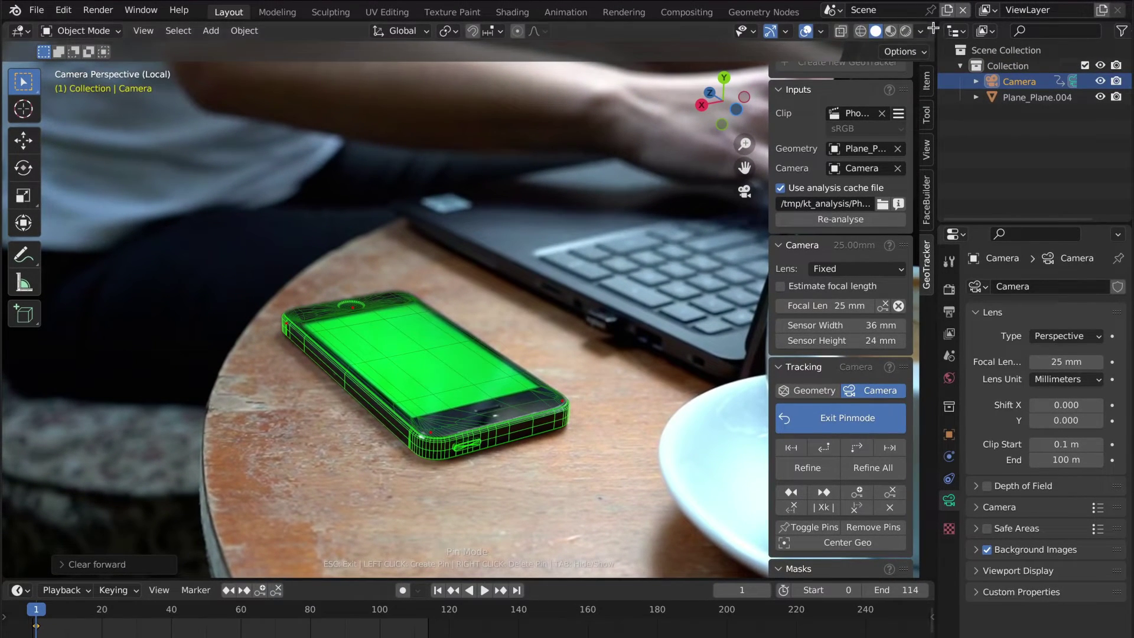
# Split off a Movie Clip Editor in Mask mode showing Phone000.jpg.
pyautogui.moveTo(932, 28)
pyautogui.mouseDown()
pyautogui.moveTo(530, 70)
pyautogui.moveTo(546, 70)
pyautogui.mouseUp()
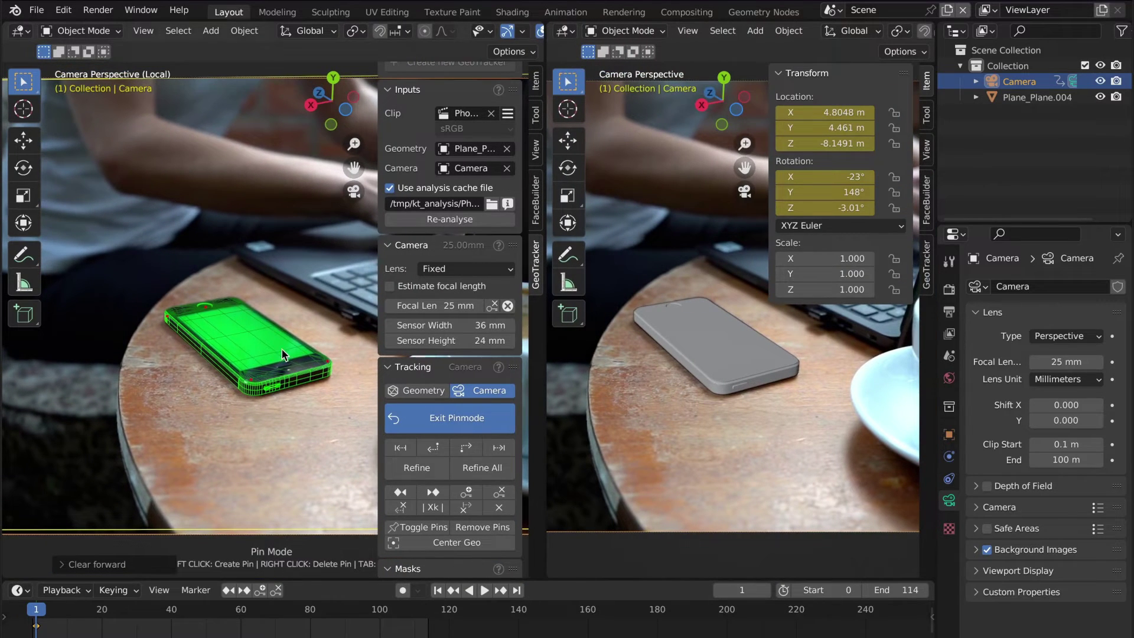
pyautogui.click(565, 30)
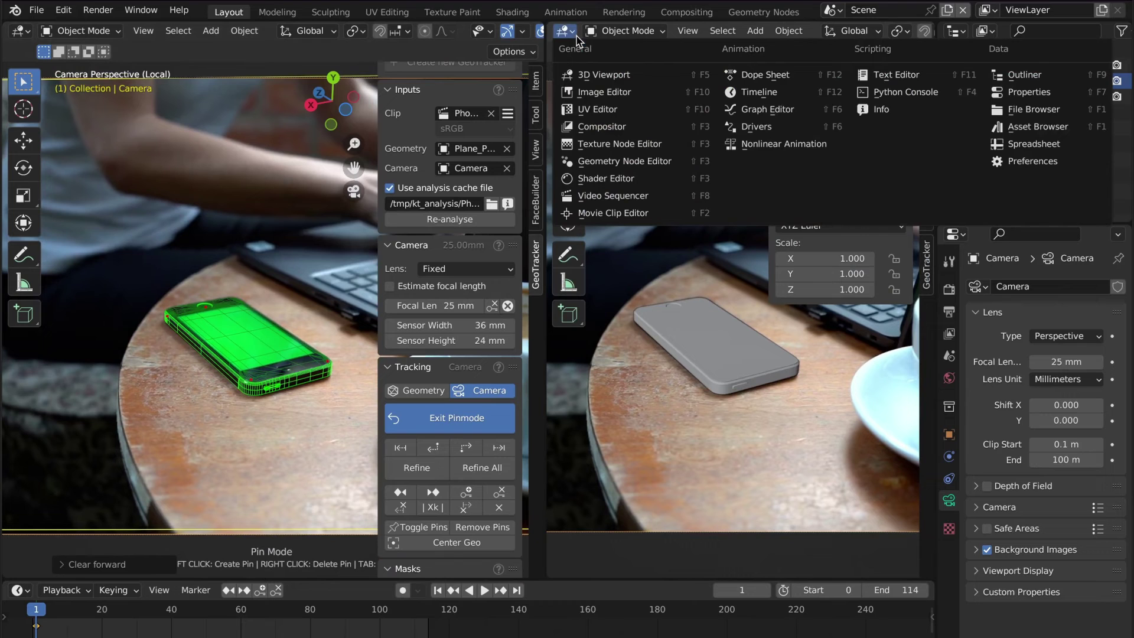
pyautogui.click(600, 212)
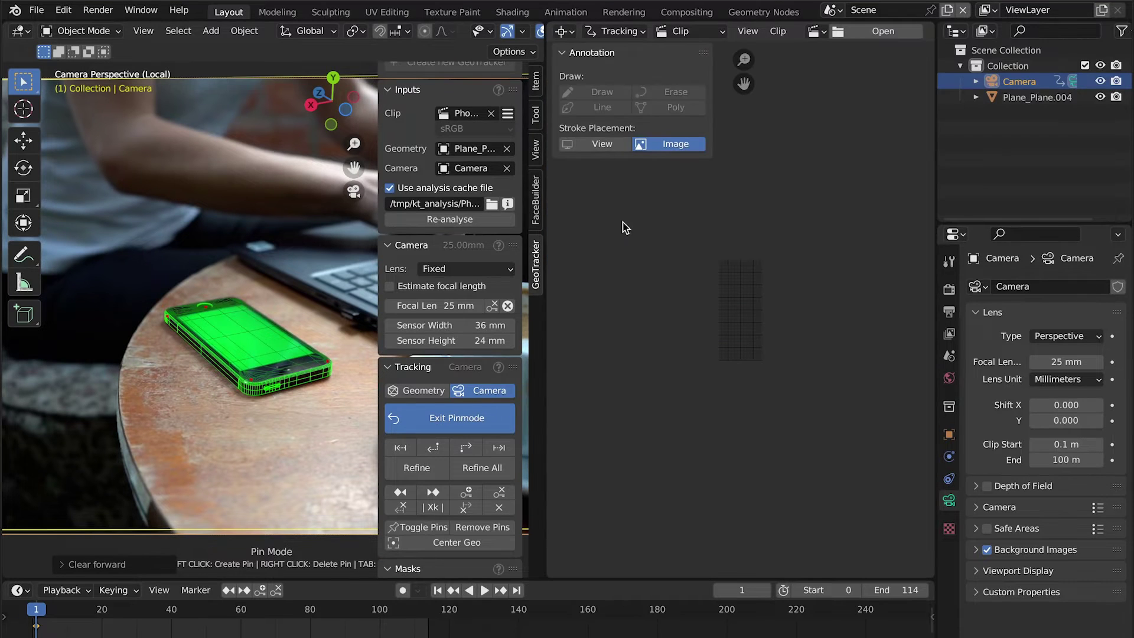
pyautogui.click(633, 32)
pyautogui.click(630, 69)
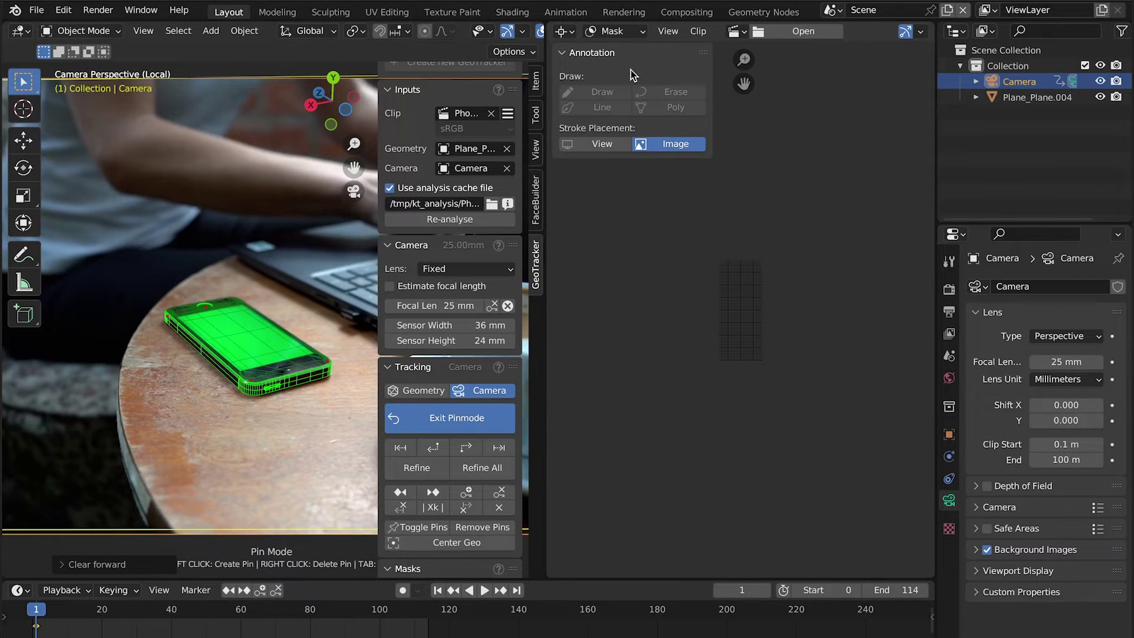
pyautogui.click(747, 33)
pyautogui.click(753, 53)
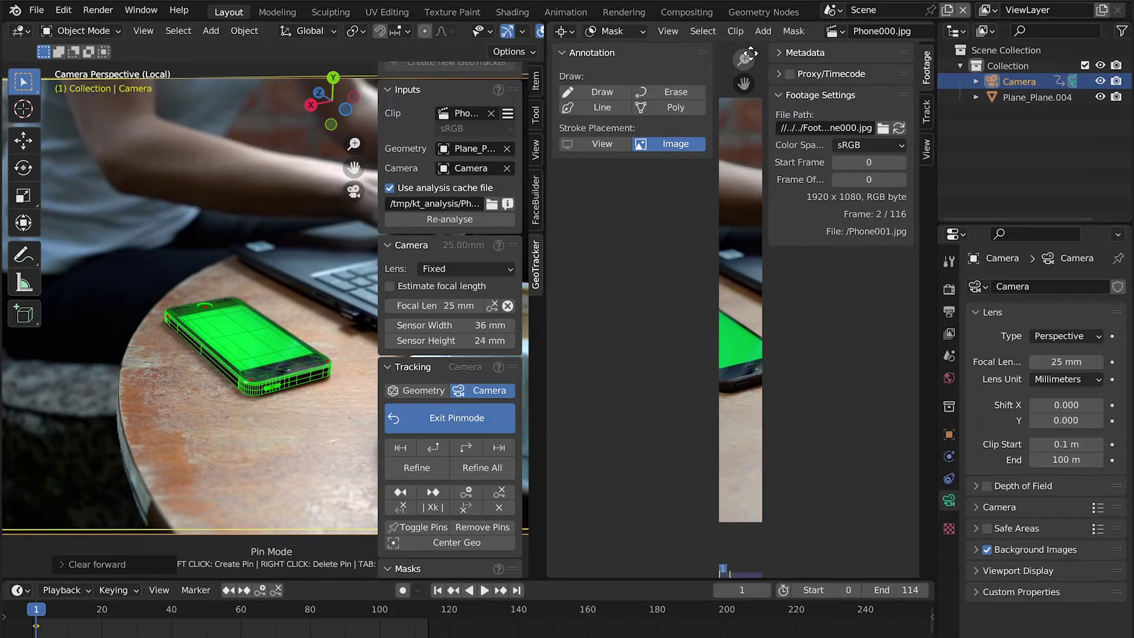
# Enlarge the clip editor area and advance the footage to about frame 46.
pyautogui.moveTo(767, 273); pyautogui.dragTo(856, 270)
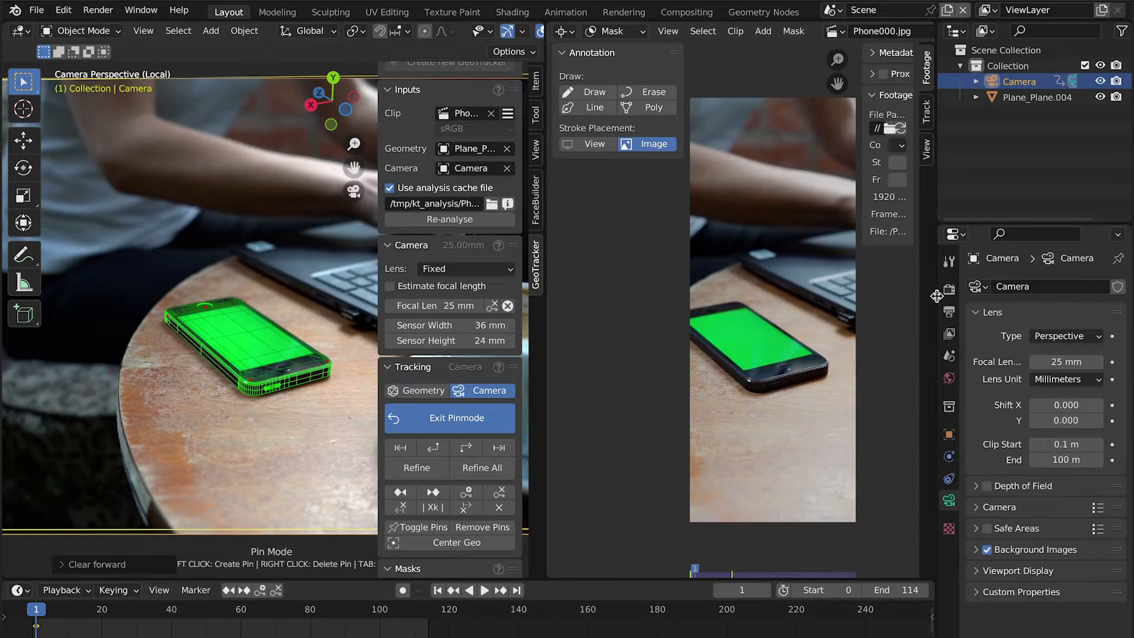
pyautogui.moveTo(937, 296); pyautogui.dragTo(1044, 299)
pyautogui.moveTo(546, 301); pyautogui.dragTo(488, 301)
pyautogui.scroll(-1, 741, 405)
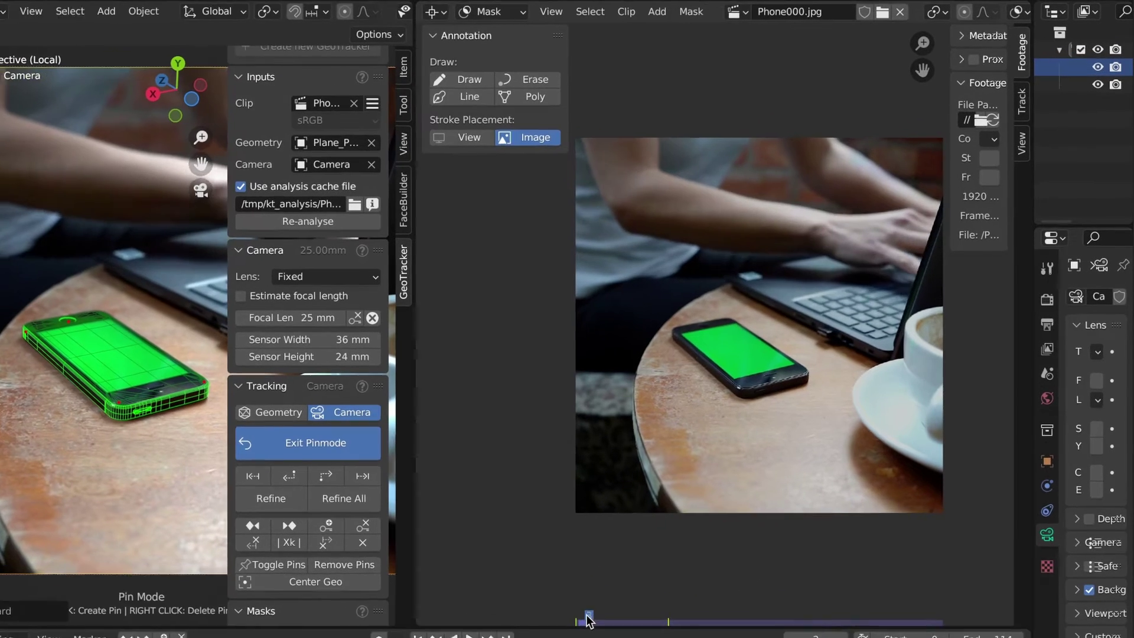
pyautogui.moveTo(638, 574); pyautogui.dragTo(714, 575)
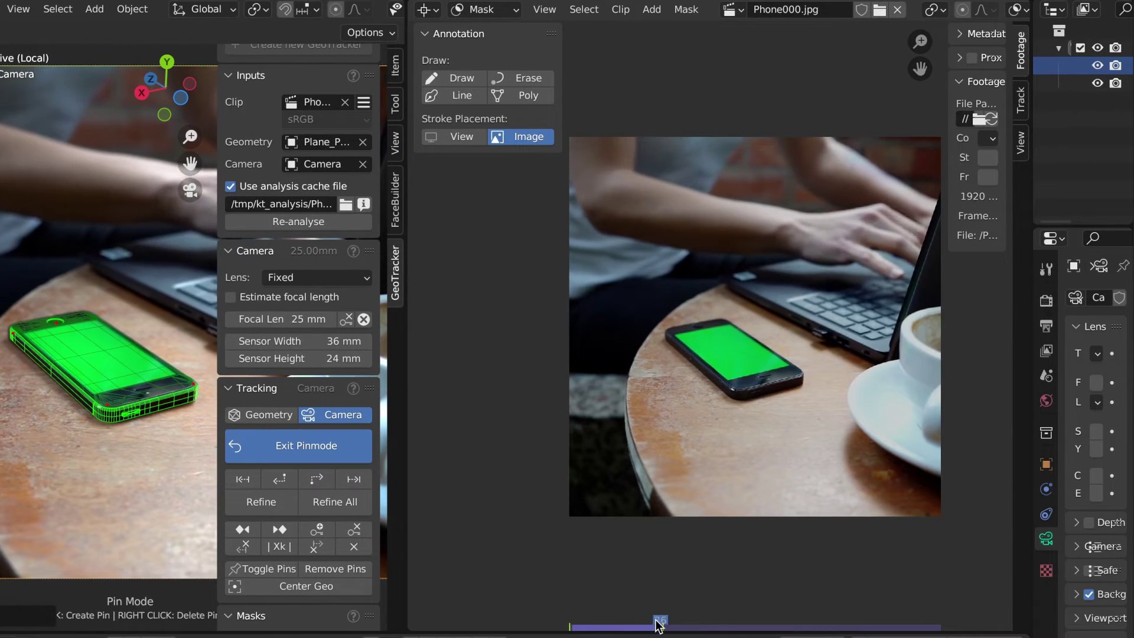
pyautogui.moveTo(671, 627); pyautogui.dragTo(724, 627)
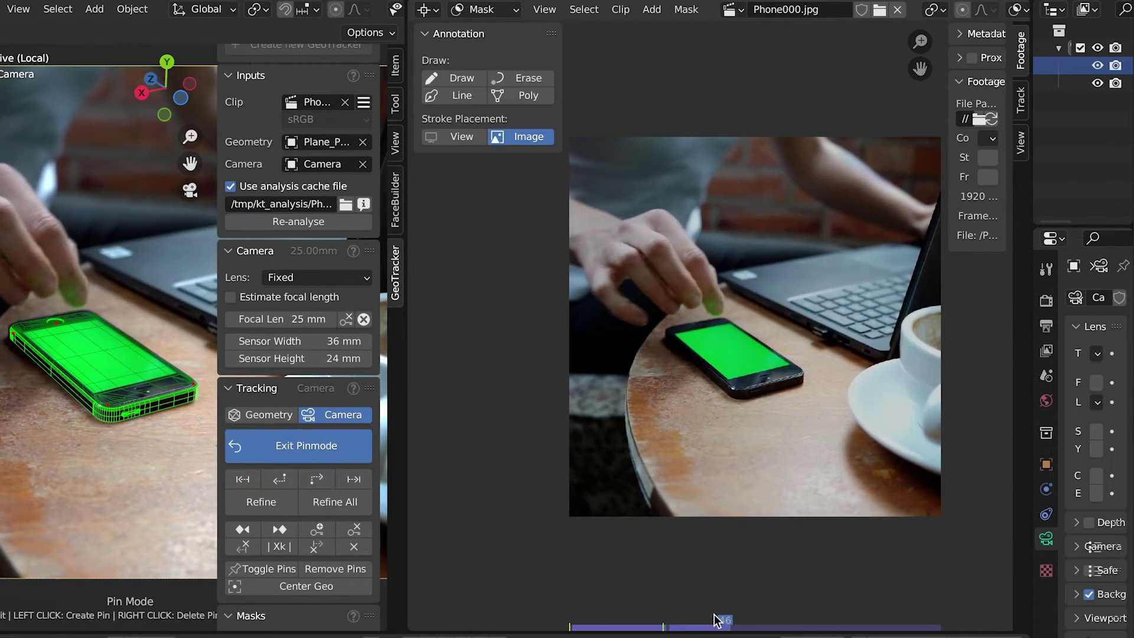
# Add a circle mask and reshape its points and handles around the fingers.
pyautogui.click(652, 10)
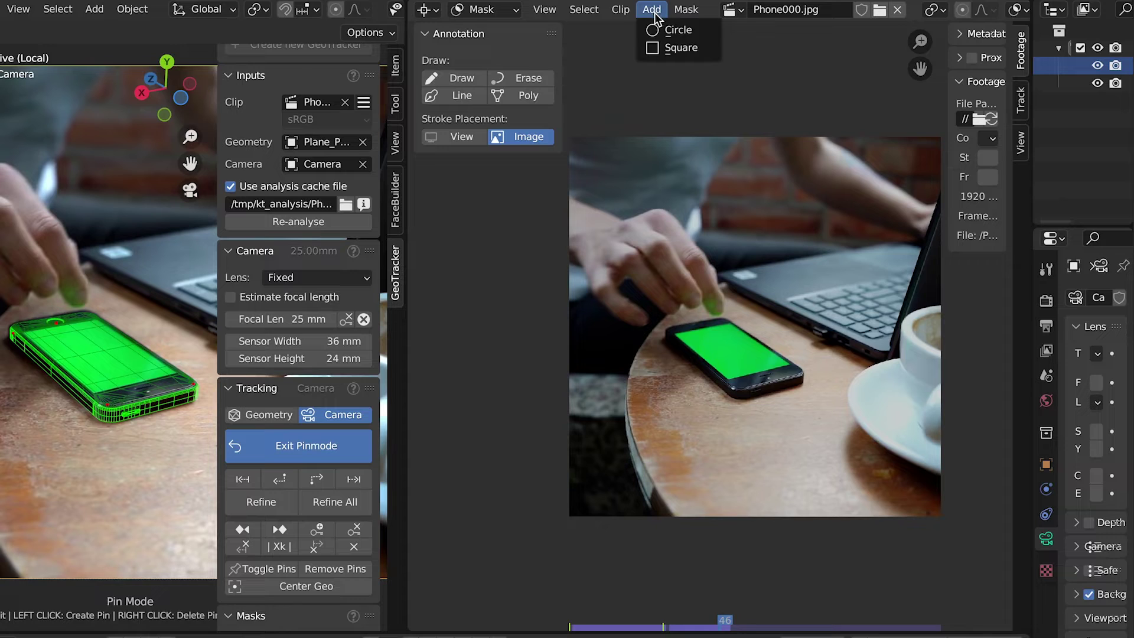
pyautogui.click(662, 31)
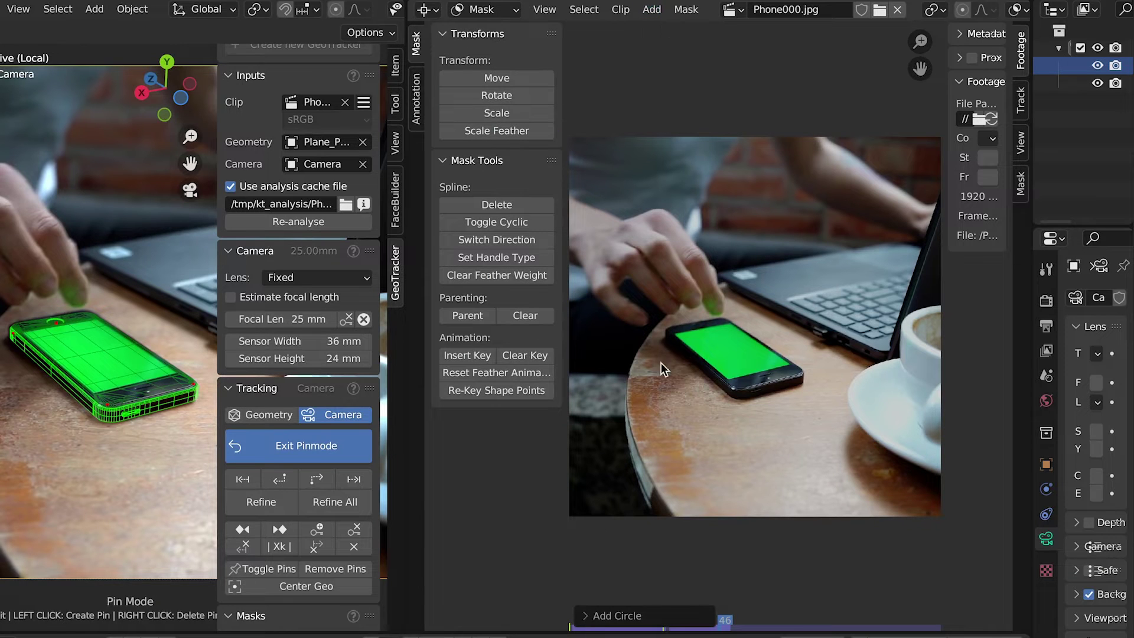
pyautogui.scroll(-1, 669, 457)
pyautogui.scroll(-2, 669, 457)
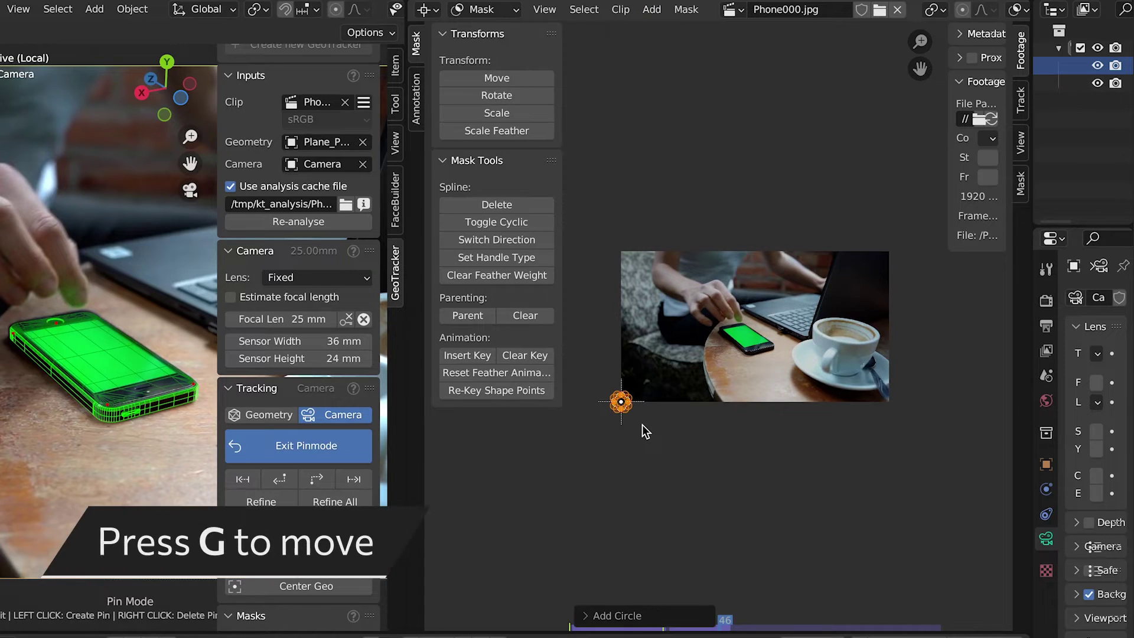
pyautogui.press('g')
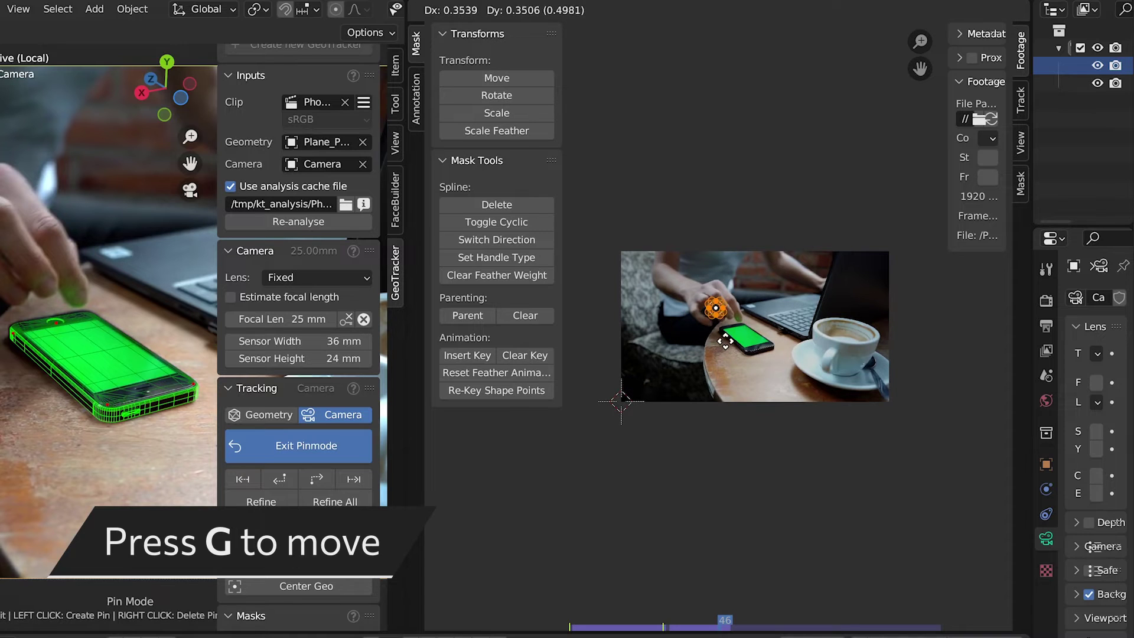
pyautogui.click(706, 352)
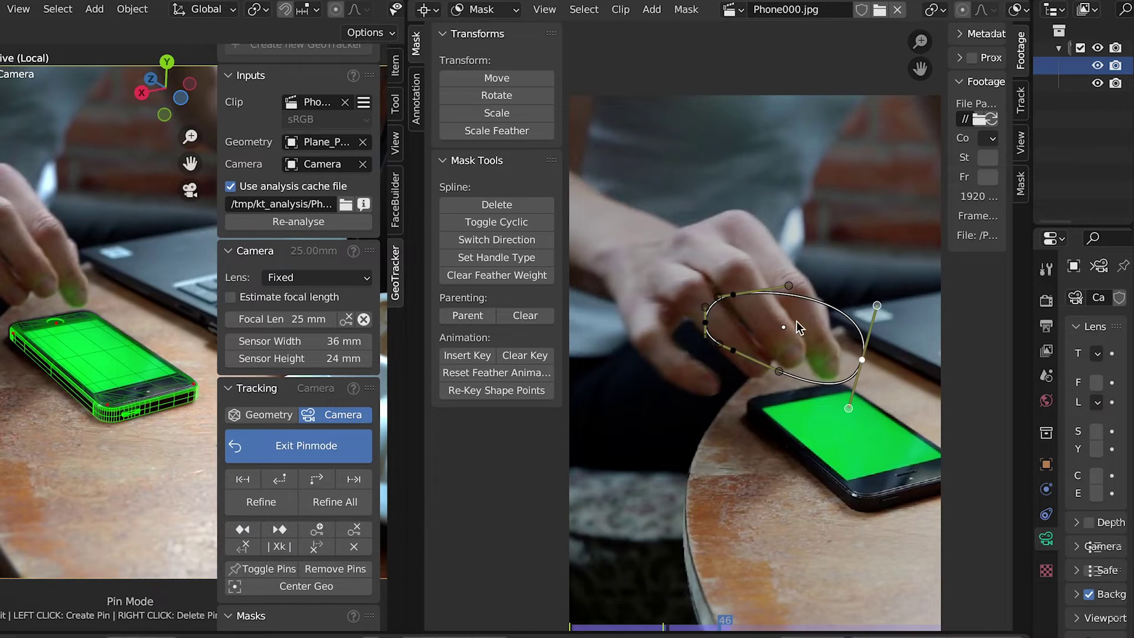
pyautogui.moveTo(735, 304); pyautogui.dragTo(628, 345)
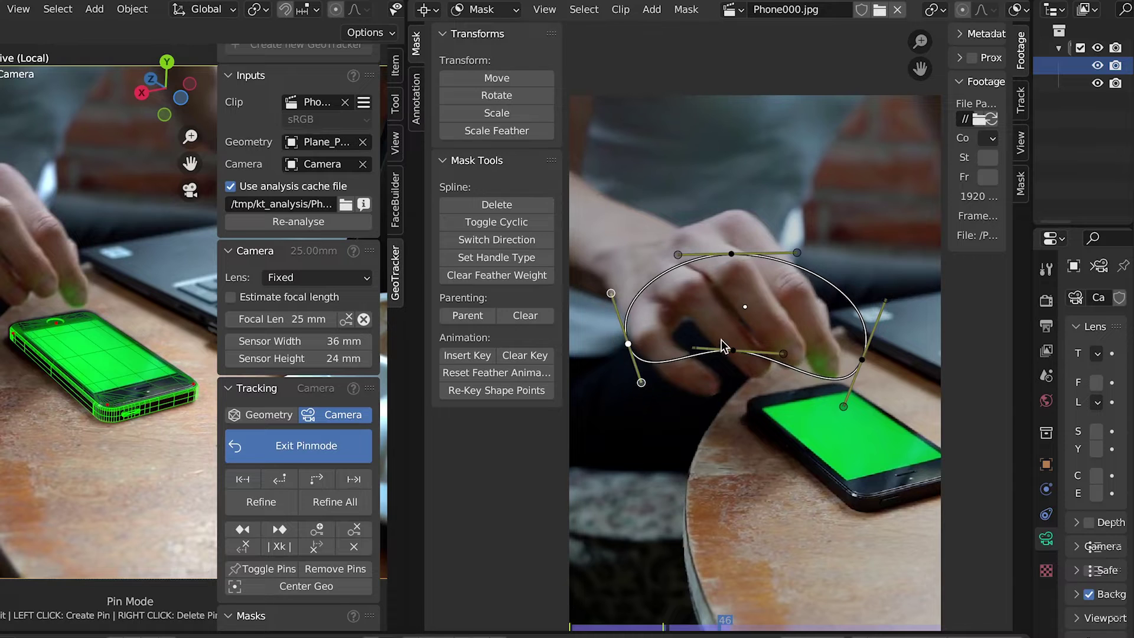
pyautogui.moveTo(733, 350); pyautogui.dragTo(715, 409)
pyautogui.moveTo(792, 418); pyautogui.dragTo(776, 395)
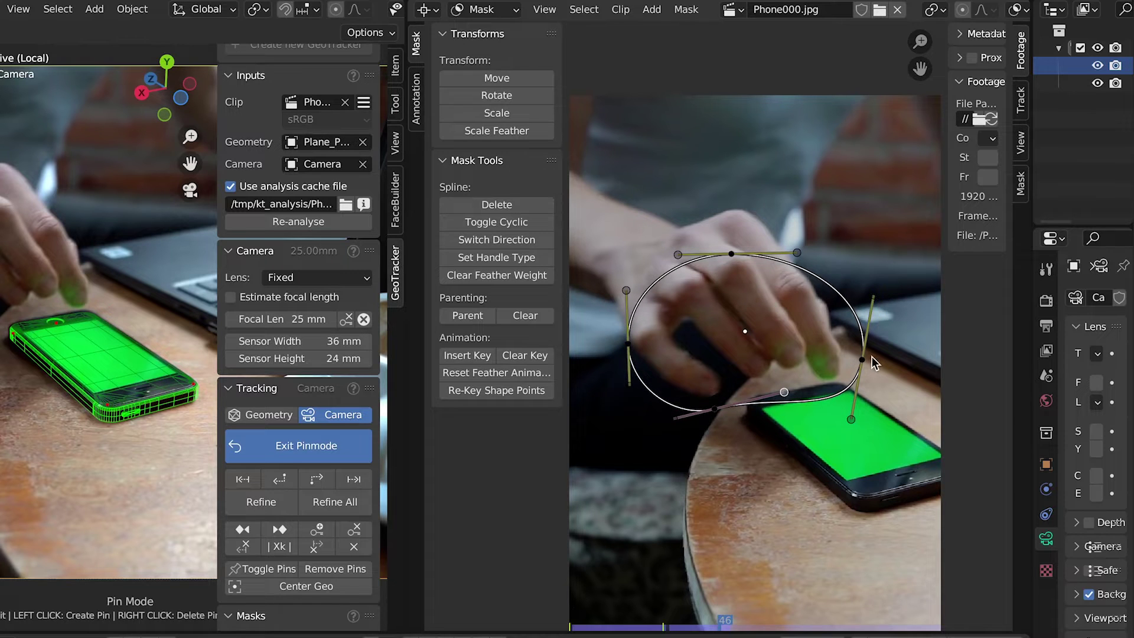
pyautogui.moveTo(872, 356); pyautogui.dragTo(861, 345)
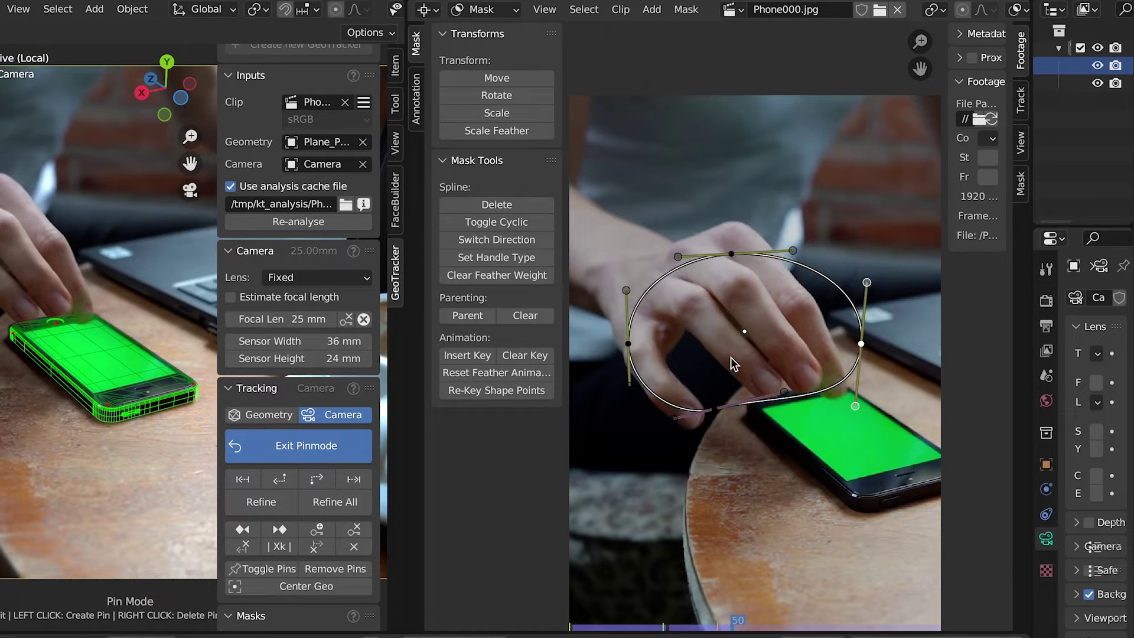
# Move the whole mask over the fingers, repositioning it again on frame 54.
pyautogui.press('a')
pyautogui.press('g')
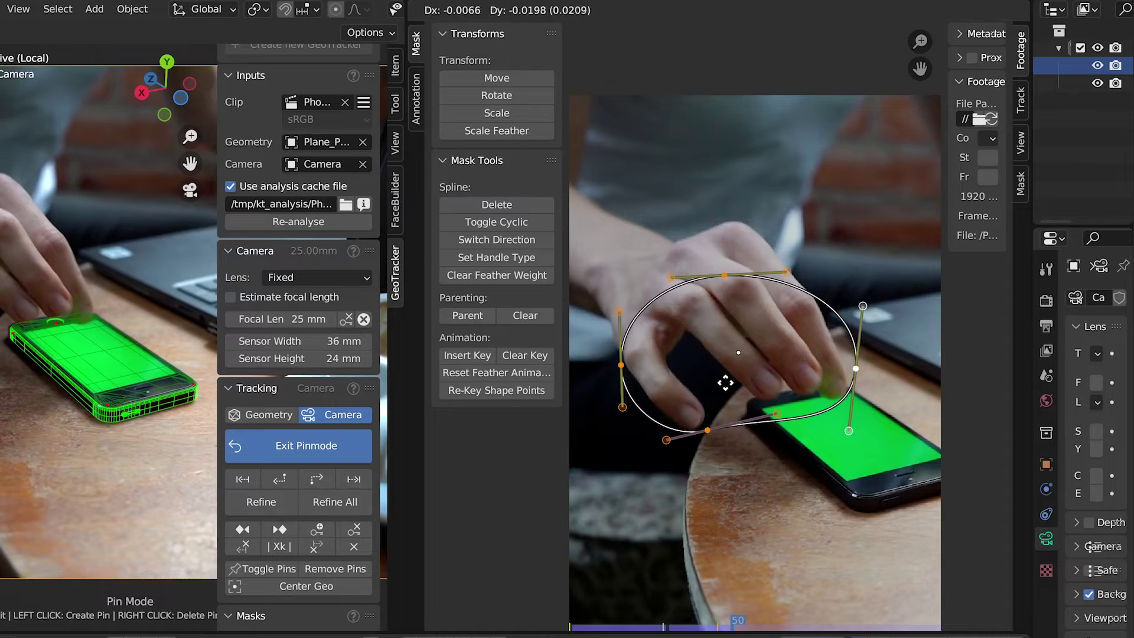
pyautogui.click(732, 383)
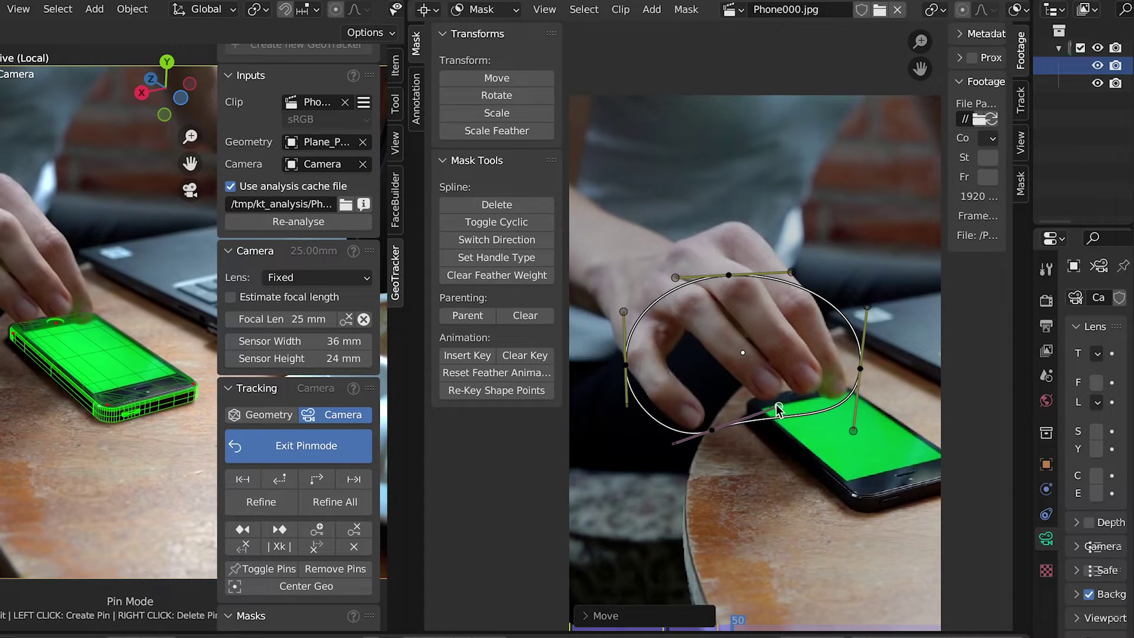
pyautogui.click(770, 395)
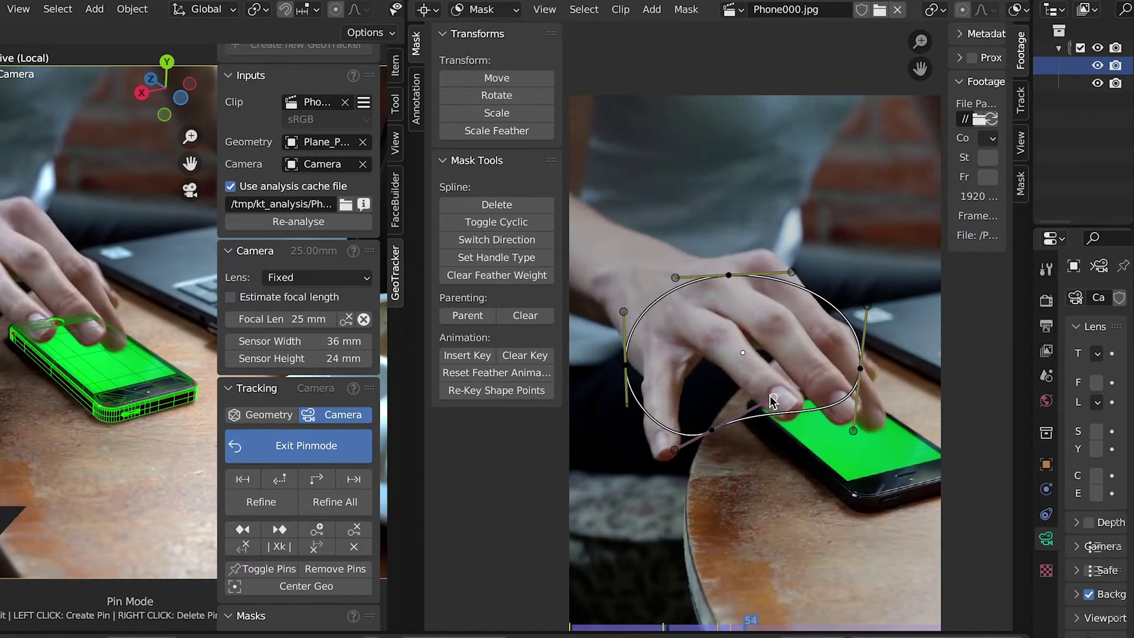
pyautogui.press('a')
pyautogui.press('g')
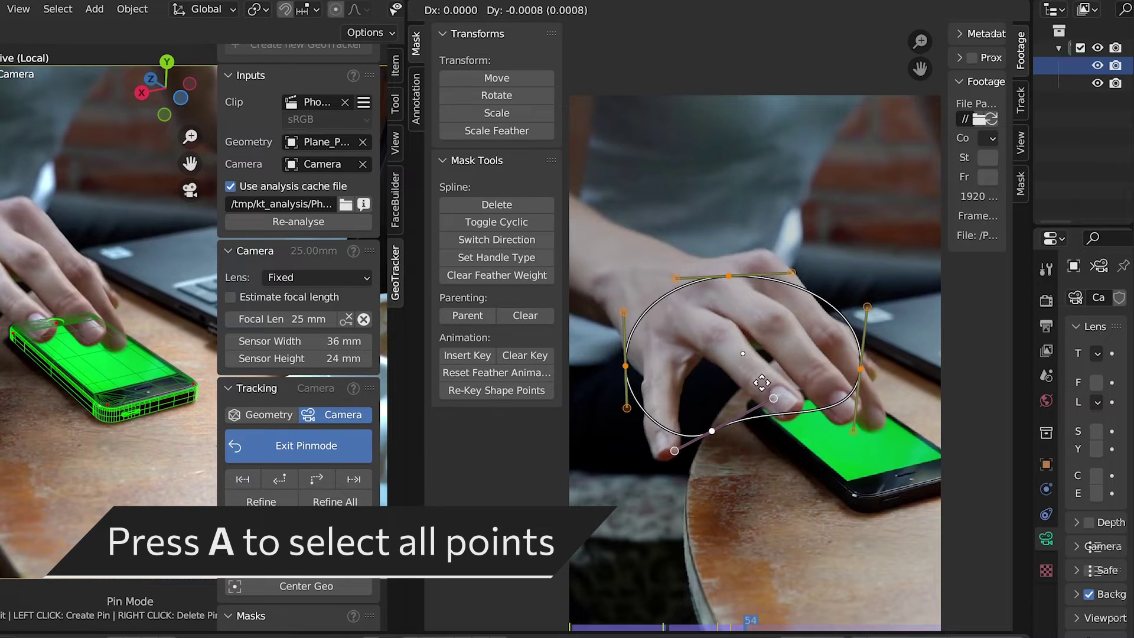
pyautogui.click(754, 421)
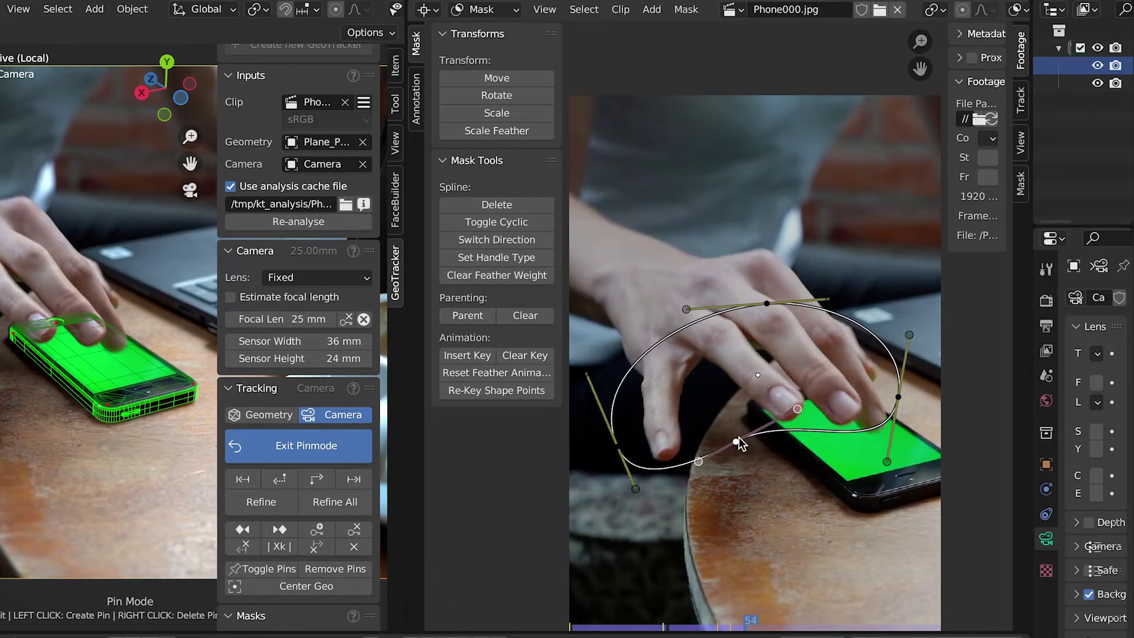
# Step forward and shift the mask to follow the hand through frame 70.
pyautogui.press('Right')
pyautogui.press('Right')
pyautogui.press('Right')
pyautogui.press('Right')
pyautogui.press('Right')
pyautogui.press('Right')
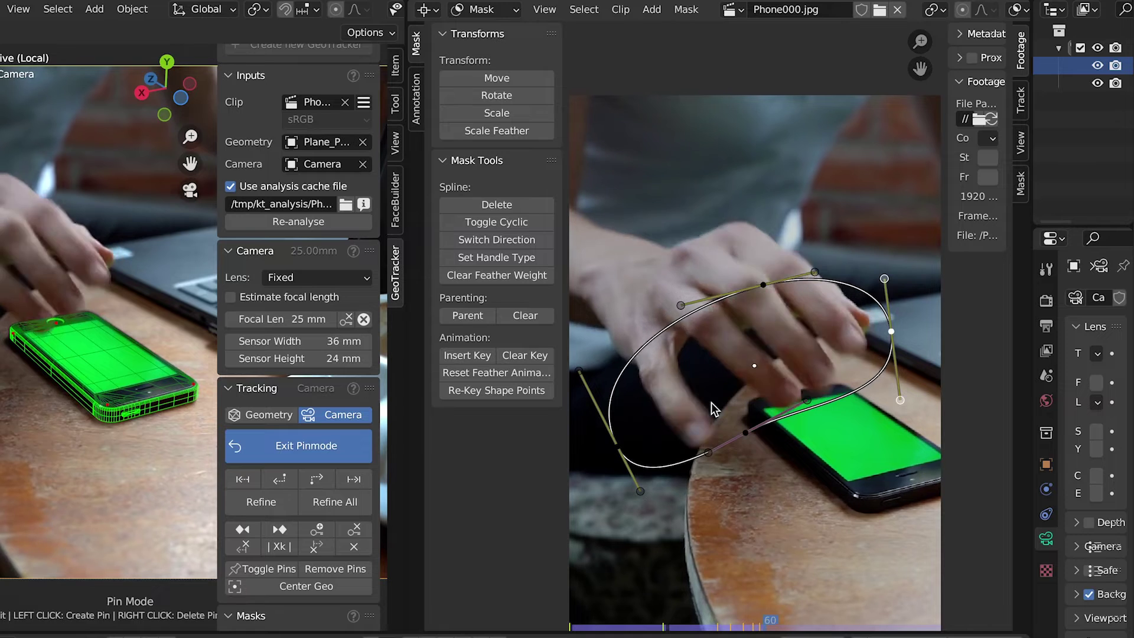
pyautogui.press('a')
pyautogui.press('g')
pyautogui.click(706, 474)
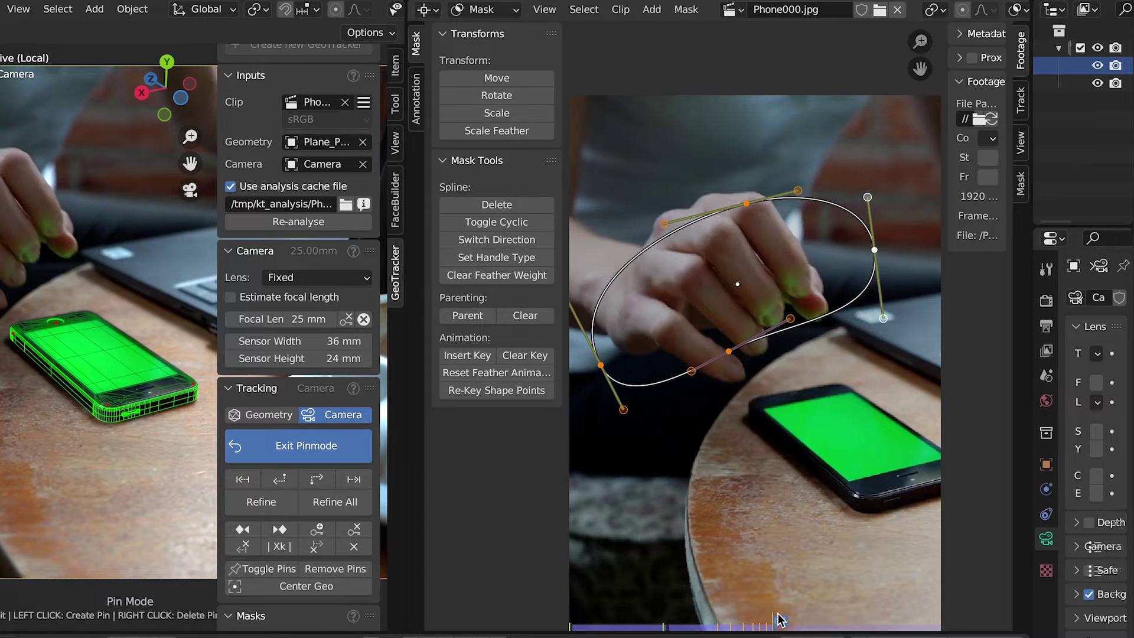
pyautogui.moveTo(780, 622); pyautogui.dragTo(828, 630)
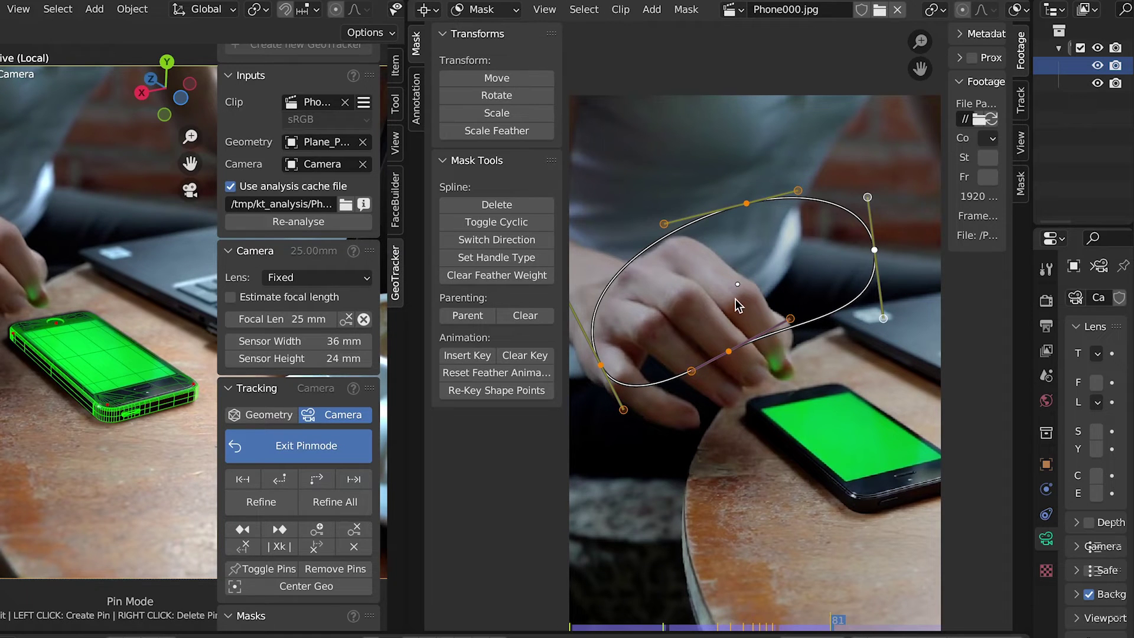
pyautogui.press('Right')
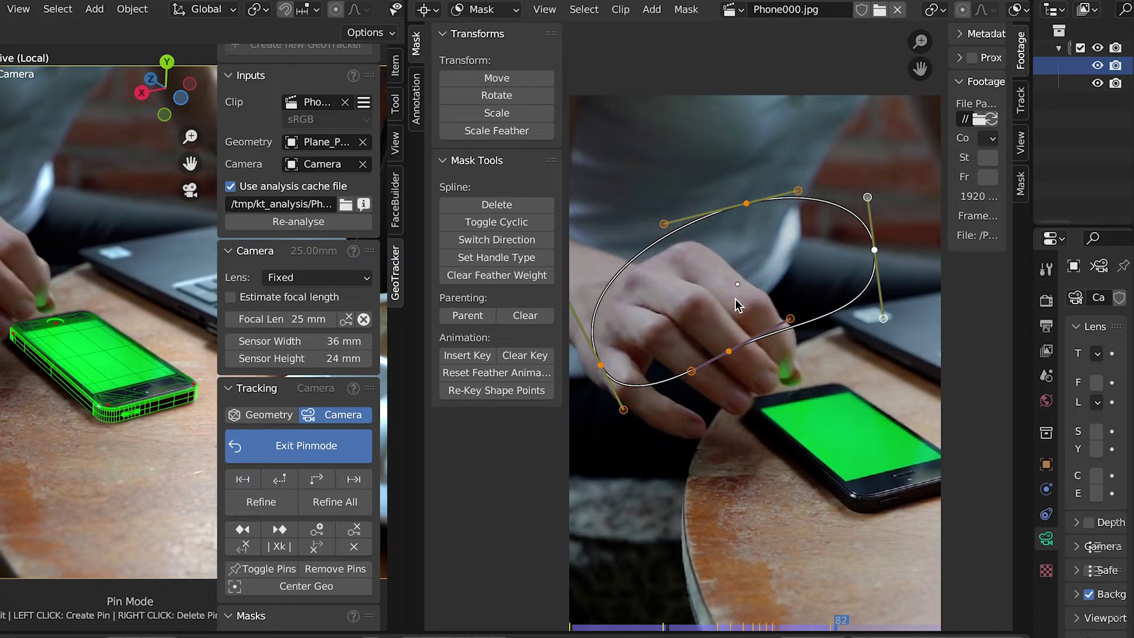
pyautogui.press('g')
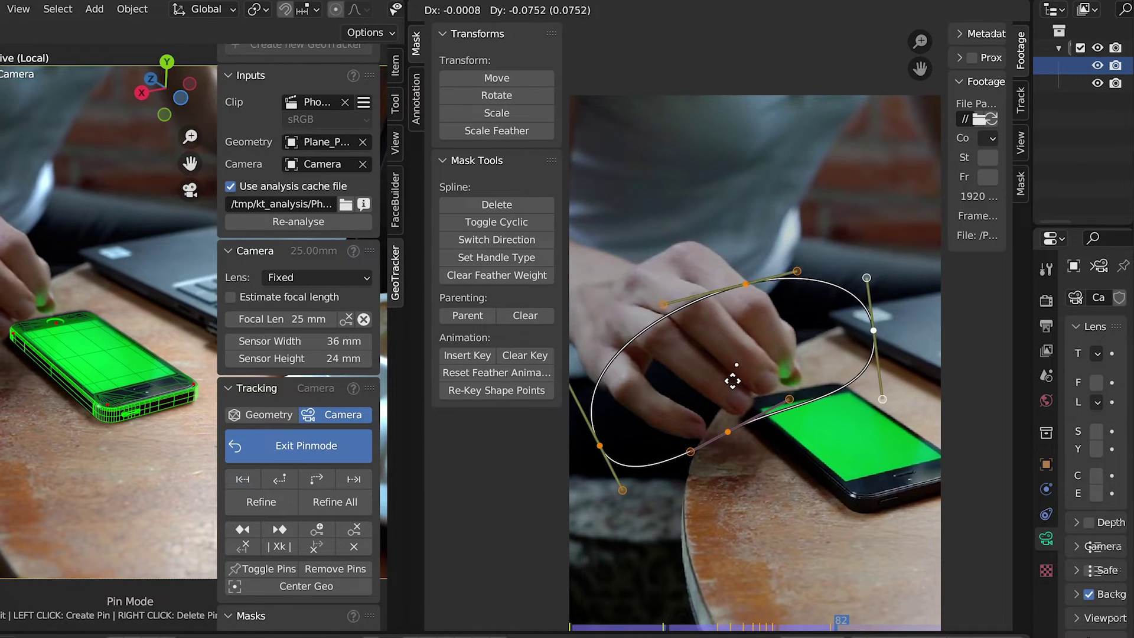
pyautogui.click(719, 378)
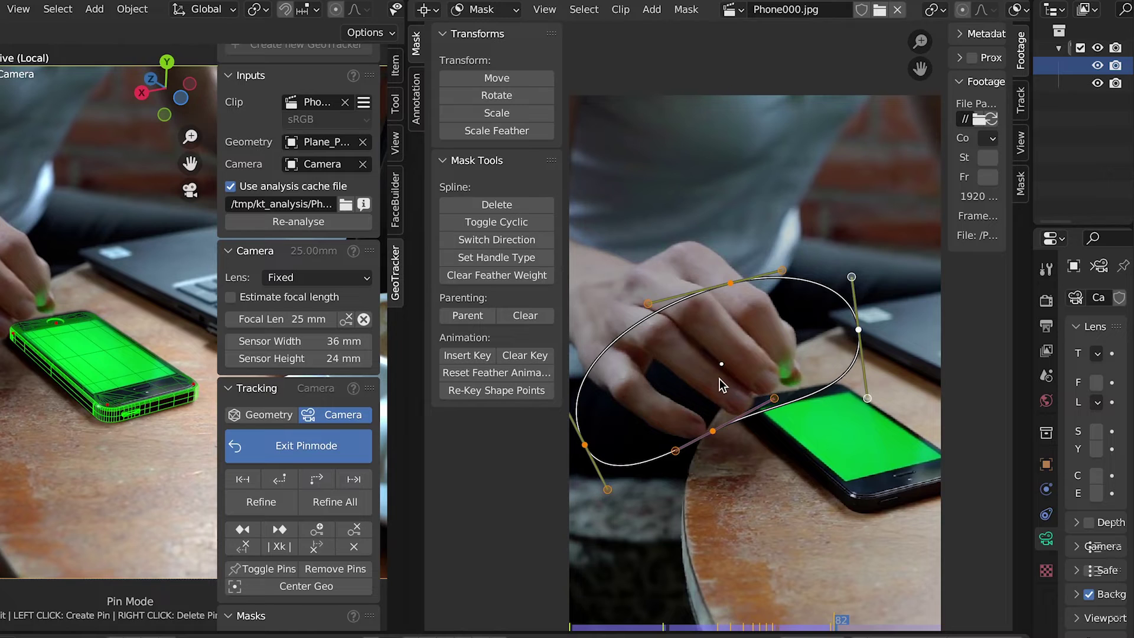
# Keep moving and keyframing the mask over the fingers up to frame 102.
pyautogui.press('Right')
pyautogui.press('Right')
pyautogui.press('Right')
pyautogui.press('g')
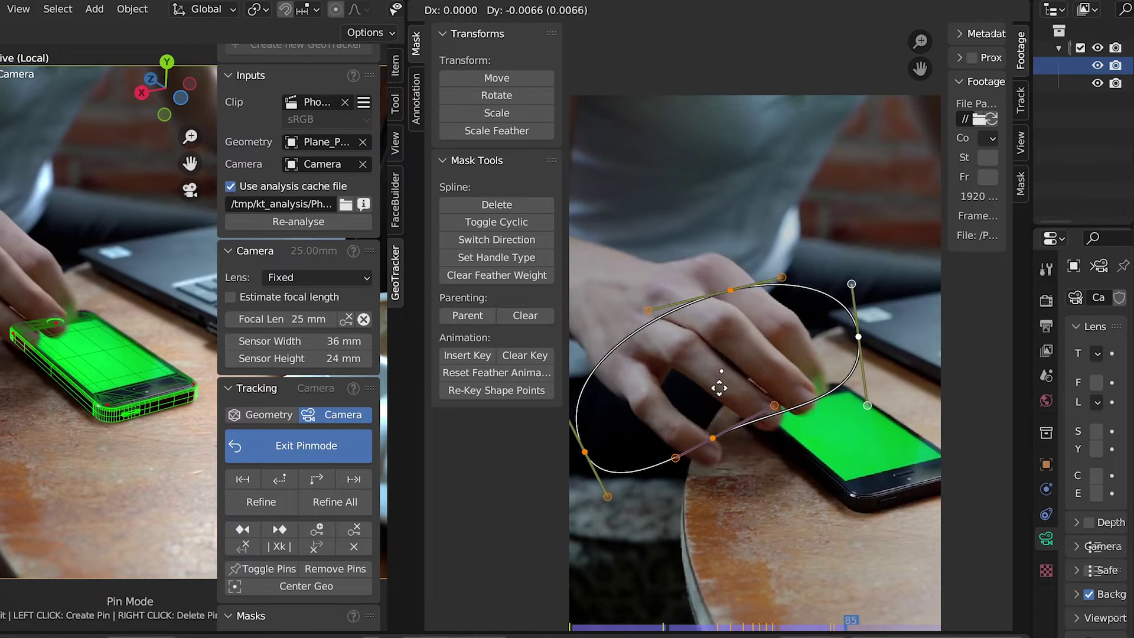
pyautogui.click(717, 413)
pyautogui.press('Right')
pyautogui.press('Right')
pyautogui.press('Right')
pyautogui.press('Right')
pyautogui.press('Right')
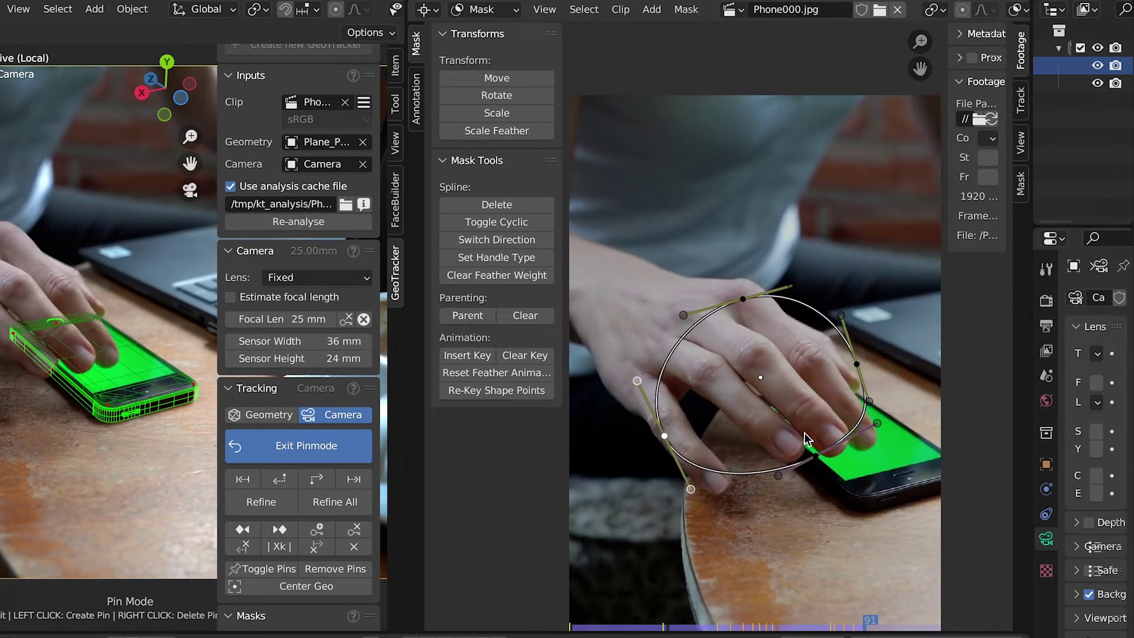
pyautogui.press('Right')
pyautogui.press('Right')
pyautogui.press('Right')
pyautogui.press('Right')
pyautogui.press('Right')
pyautogui.press('Right')
pyautogui.press('g')
pyautogui.click(795, 408)
pyautogui.press('Right')
pyautogui.press('Right')
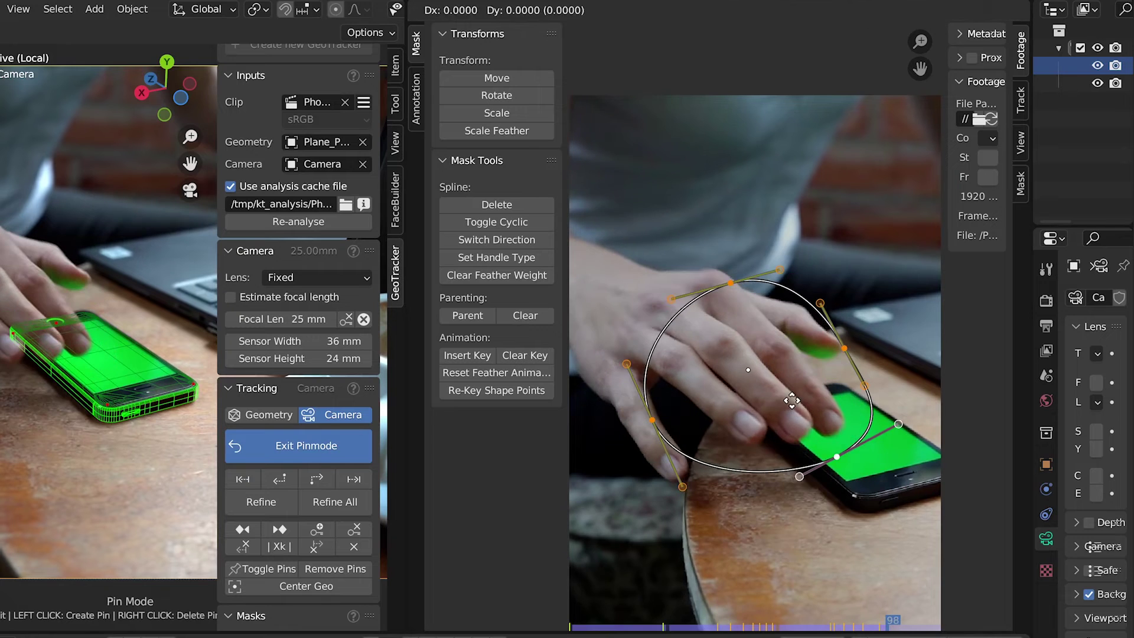
pyautogui.press('Right')
pyautogui.press('Right')
pyautogui.press('g')
pyautogui.click(724, 440)
pyautogui.press('Right')
pyautogui.press('Right')
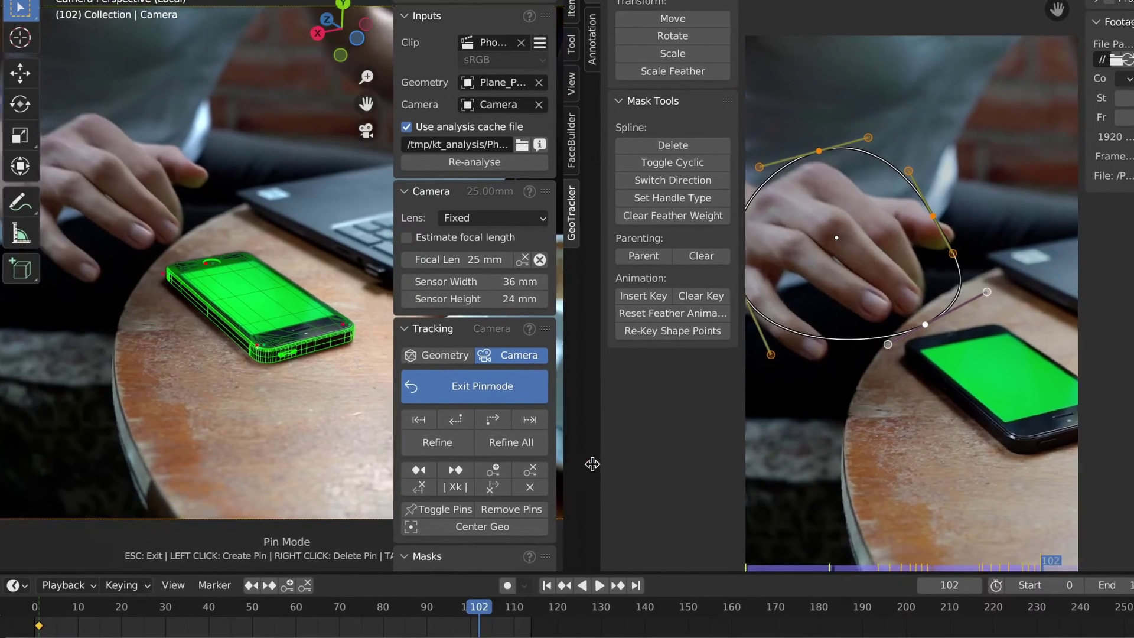
pyautogui.moveTo(592, 465); pyautogui.dragTo(785, 465)
pyautogui.scroll(-5, 641, 505)
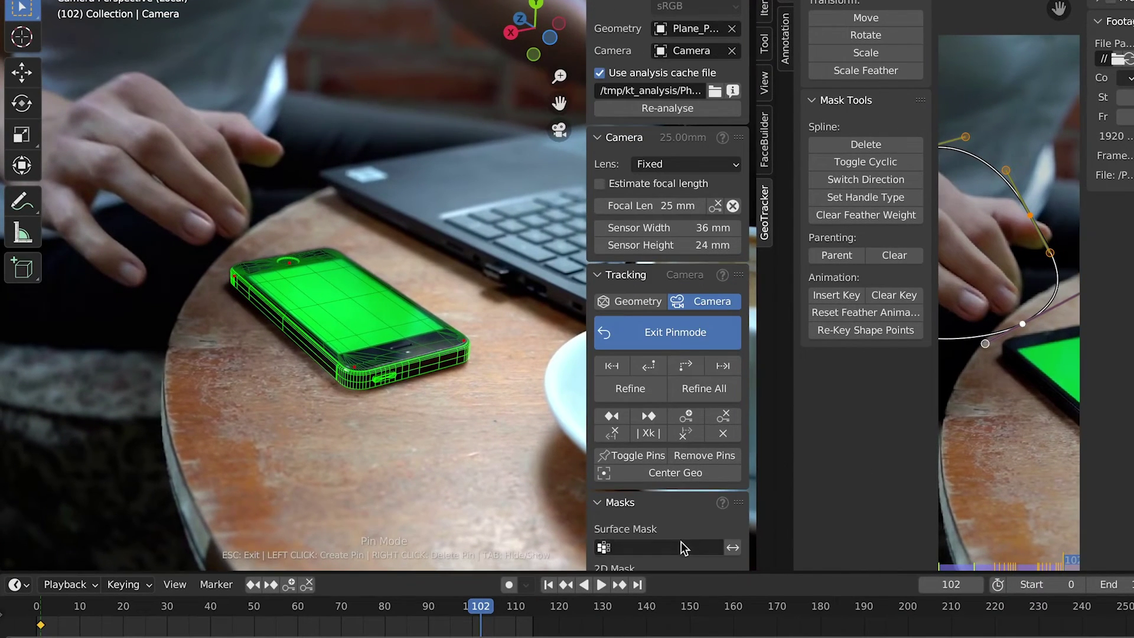
pyautogui.scroll(-3, 671, 531)
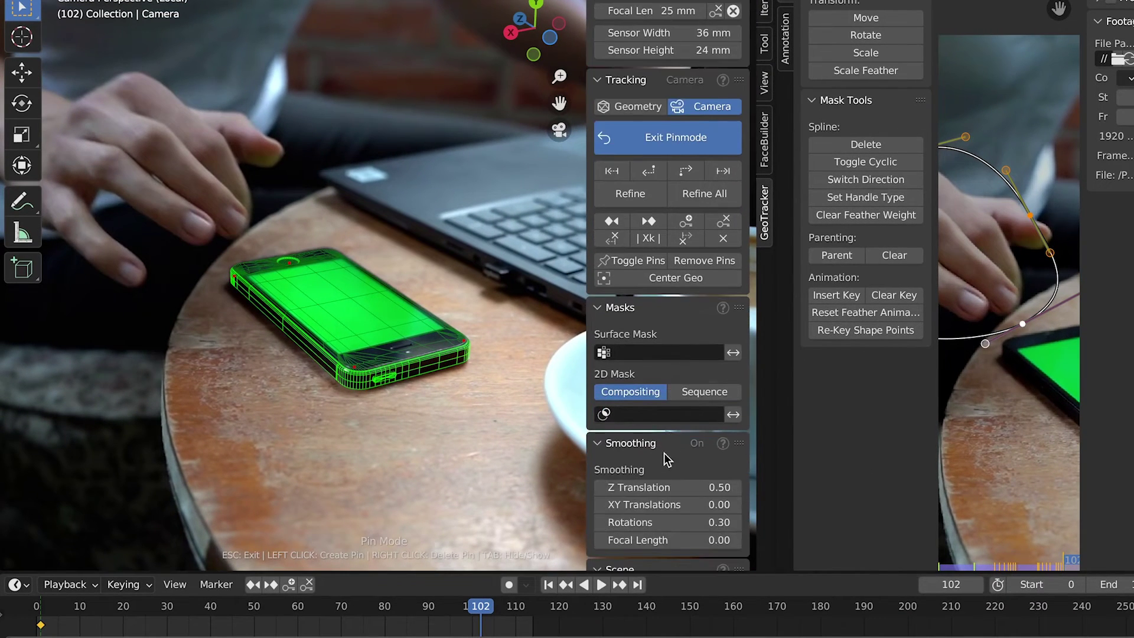
# Use Mask.002 as the phone's 2D mask, preview it, and track from frame 1.
pyautogui.click(645, 414)
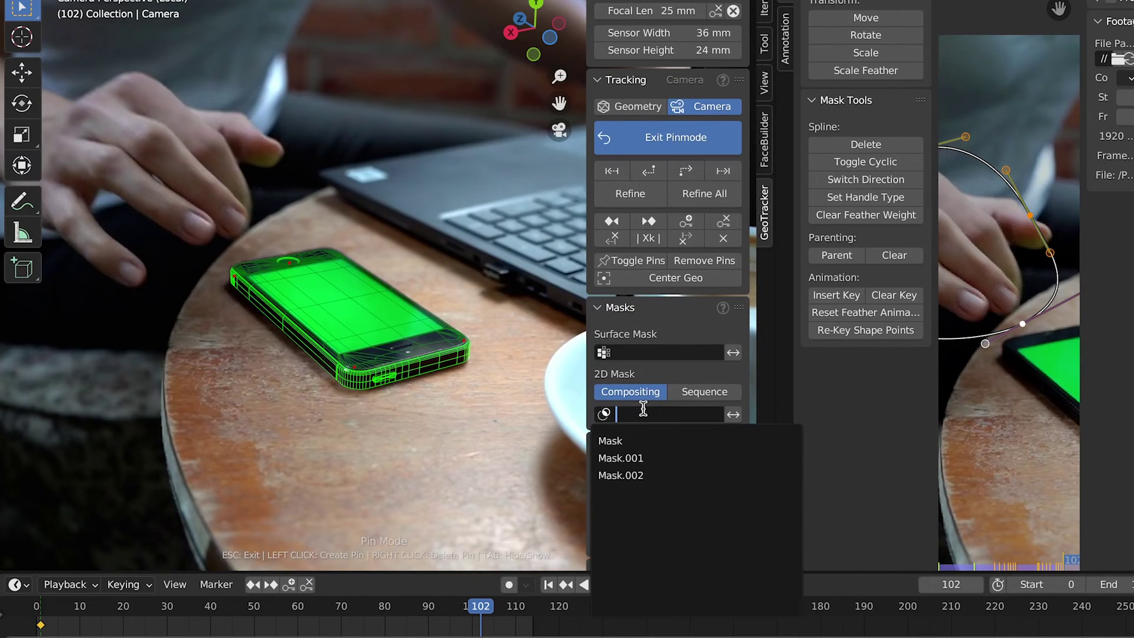
pyautogui.click(642, 474)
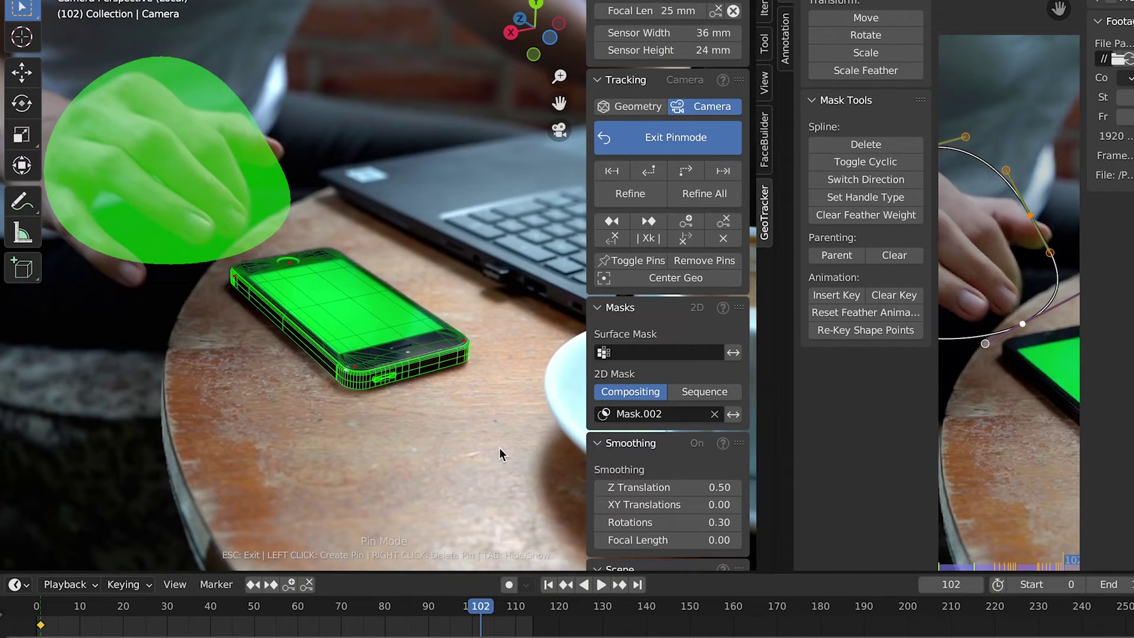
pyautogui.hotkey('shift', 'ctrl', 'space')
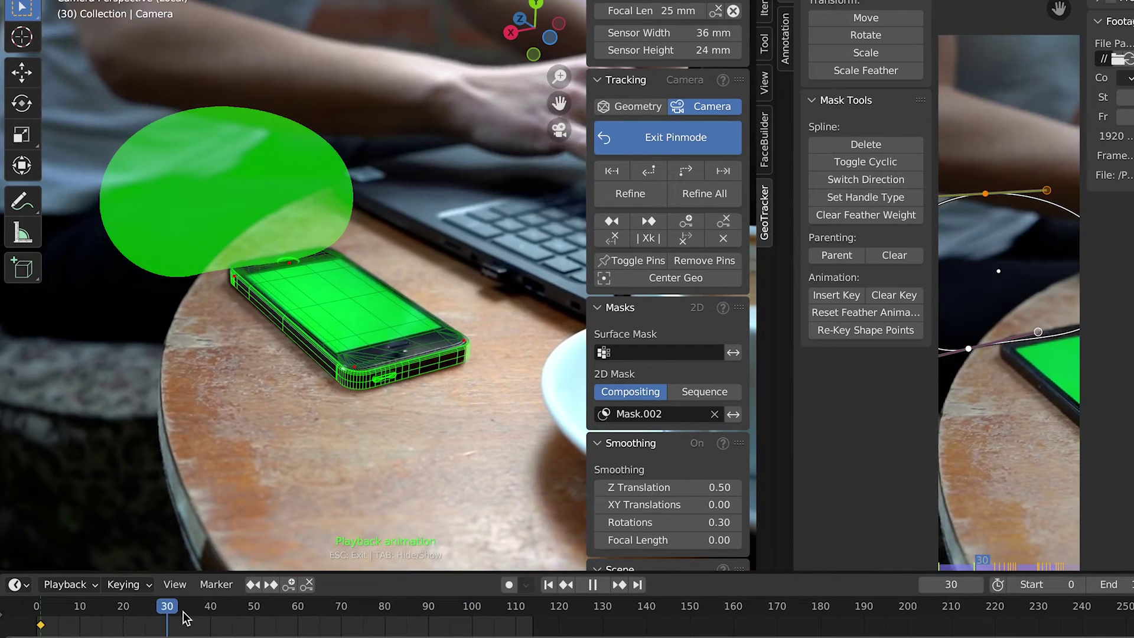
pyautogui.click(45, 608)
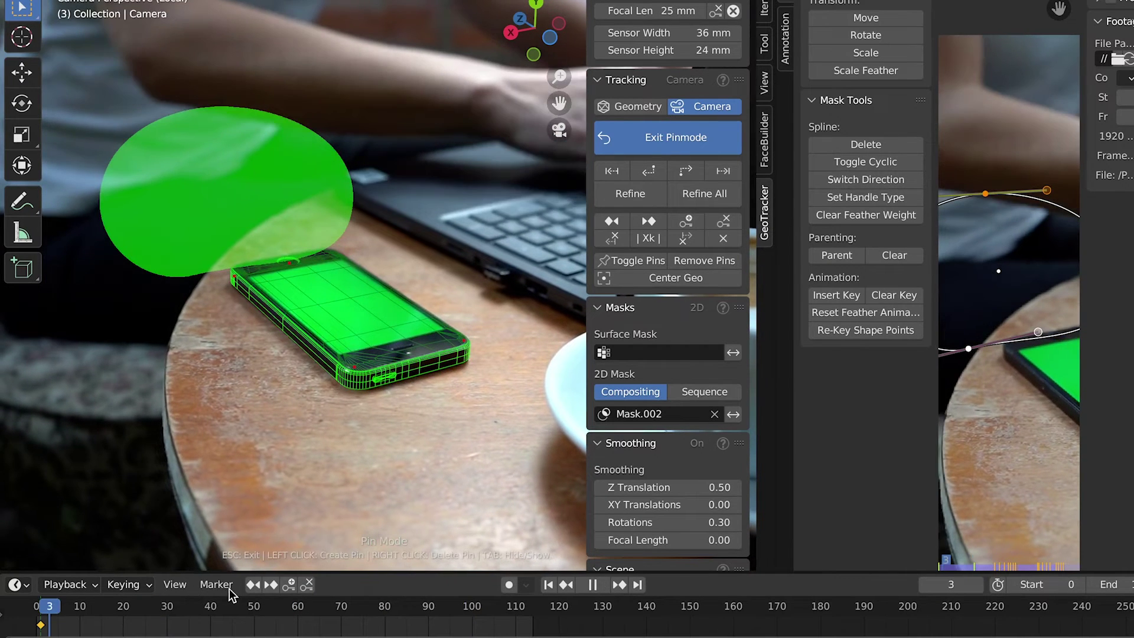
pyautogui.click(255, 586)
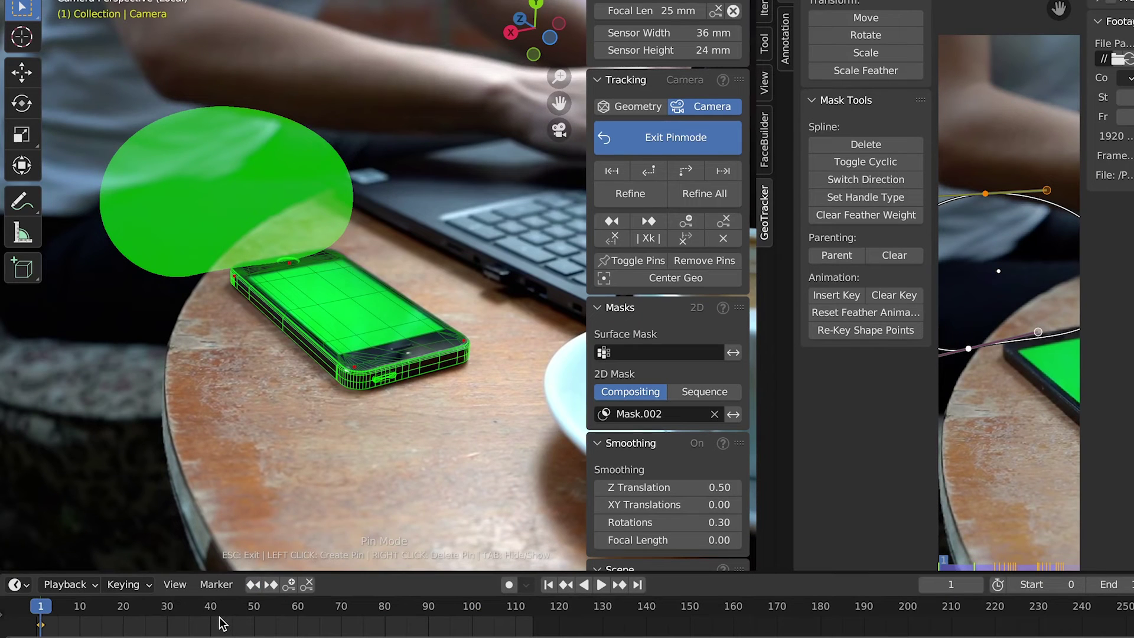
pyautogui.scroll(-3, 381, 372)
pyautogui.click(713, 169)
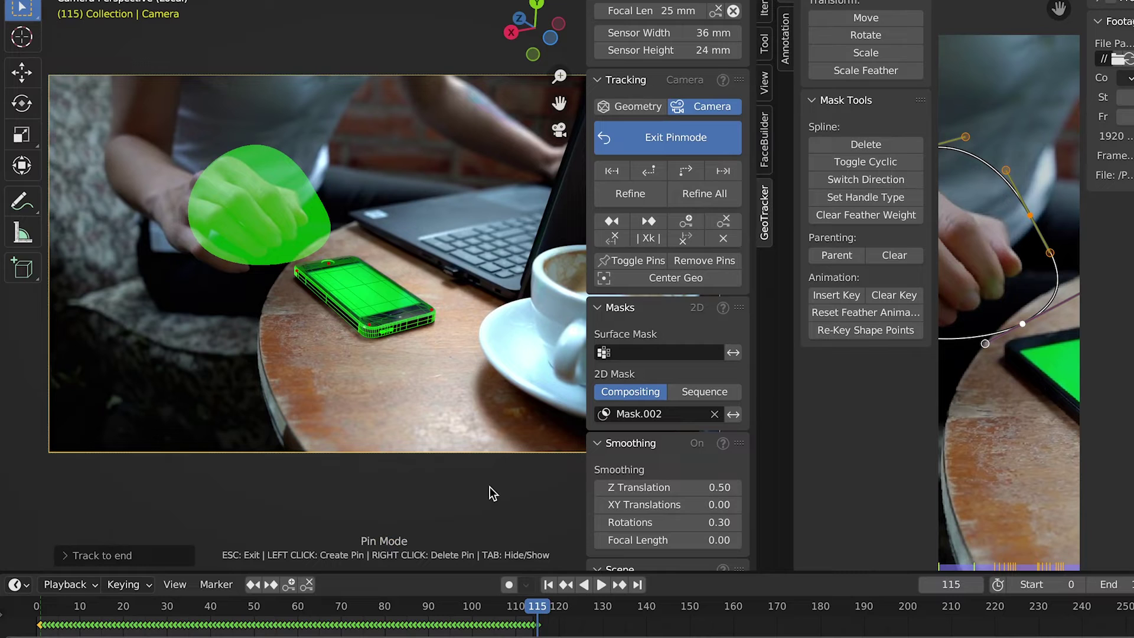
# Play back the finished phone track from the start.
pyautogui.hotkey('shift', 'Left')
pyautogui.press('space')
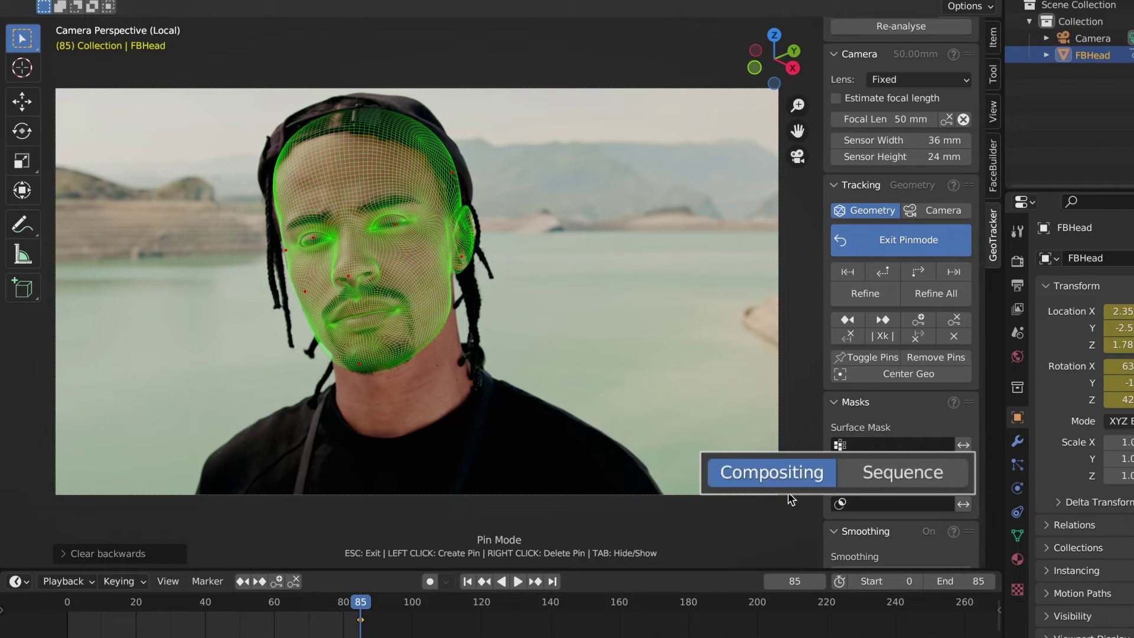
# Change 2D Mask from Compositing to Sequence and preview the BC.mov hand clip.
pyautogui.click(937, 481)
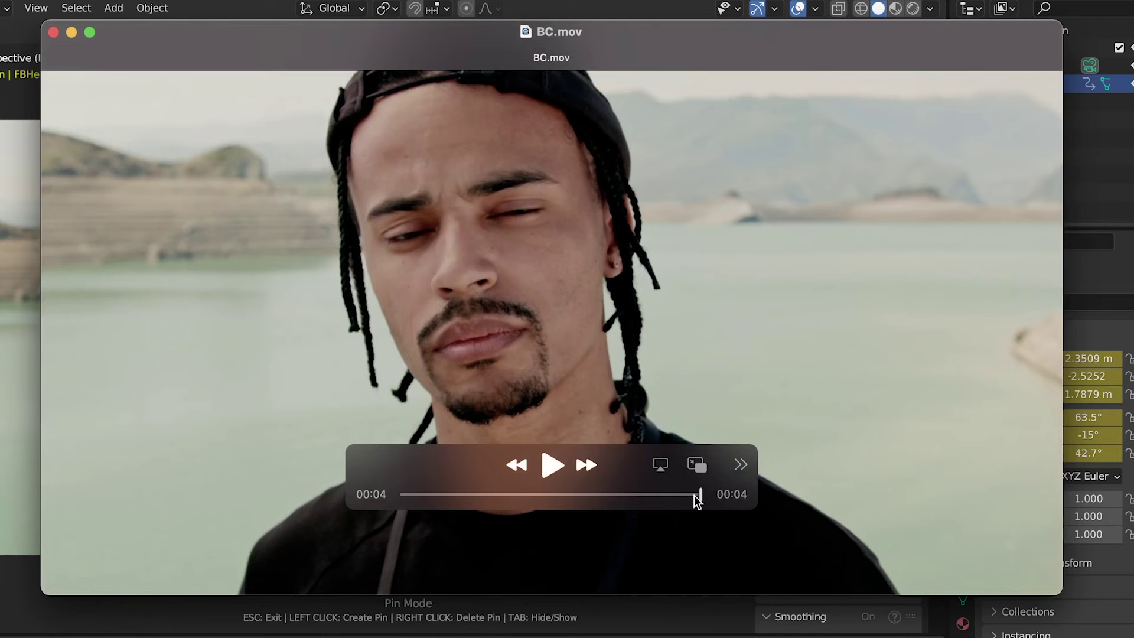
pyautogui.moveTo(693, 495); pyautogui.dragTo(454, 495)
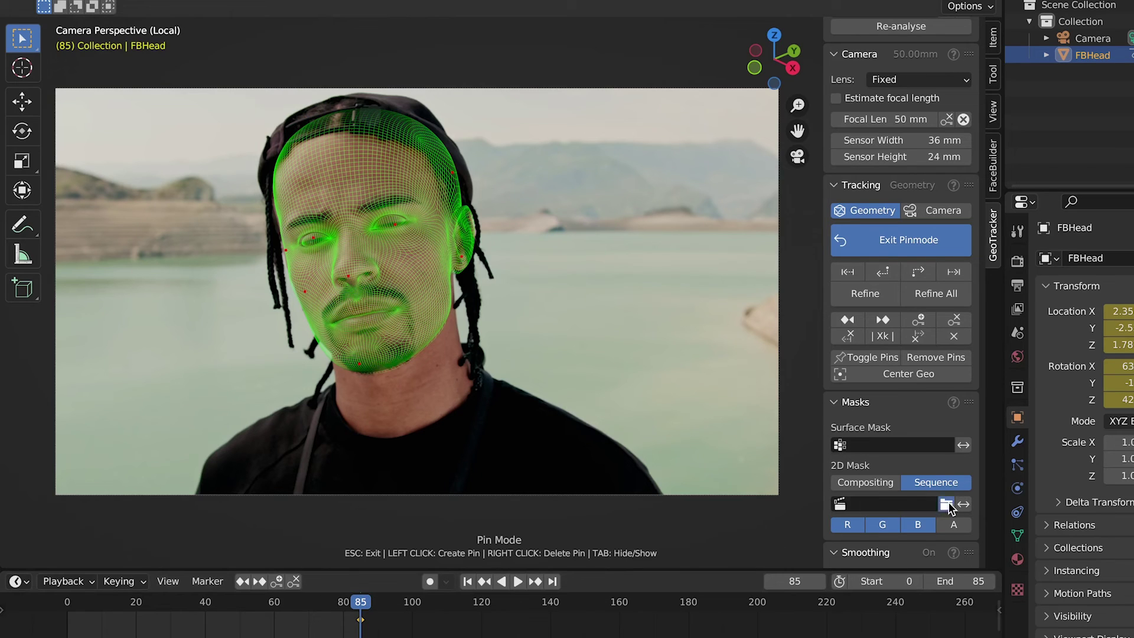
# Select all BC jpg frames in the file browser and load them as the mask sequence.
pyautogui.click(947, 504)
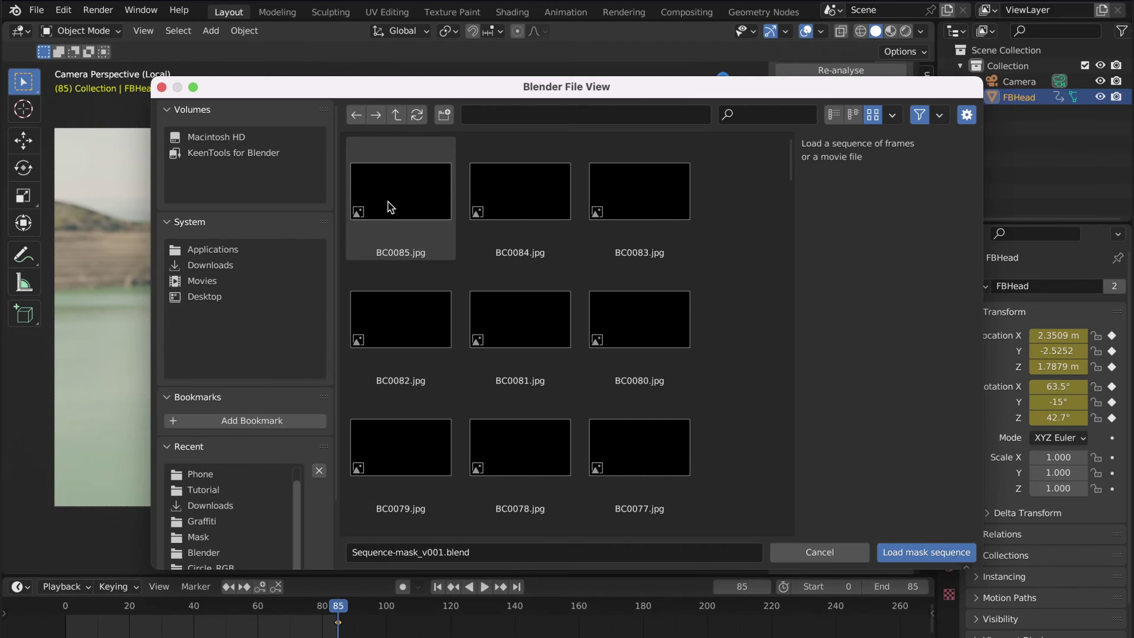
pyautogui.click(389, 207)
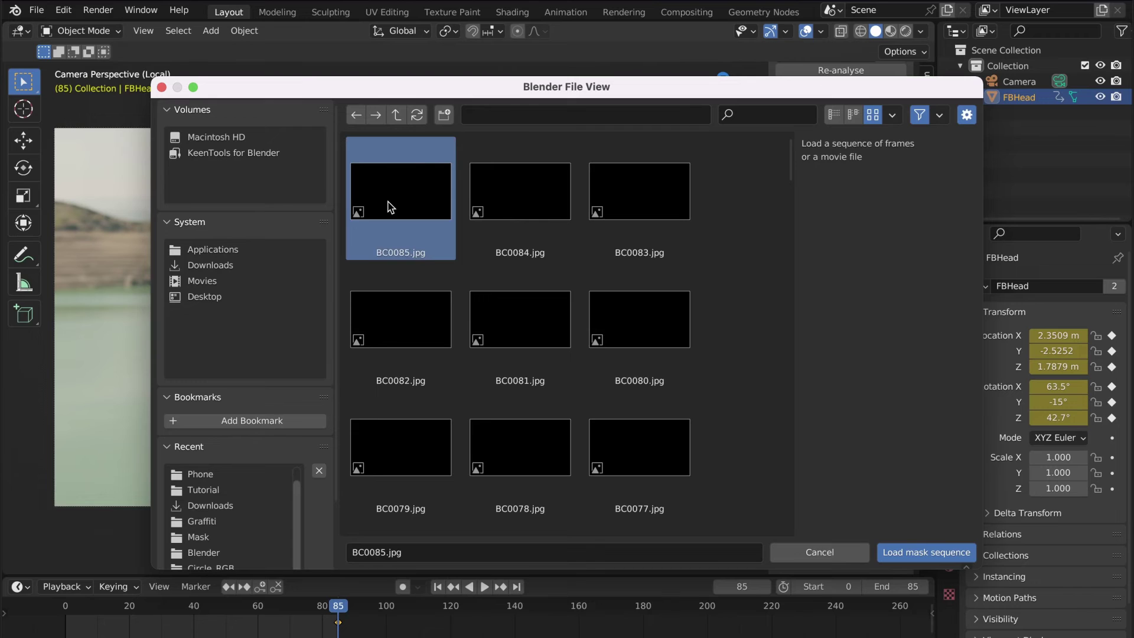
pyautogui.press('a')
pyautogui.press('Return')
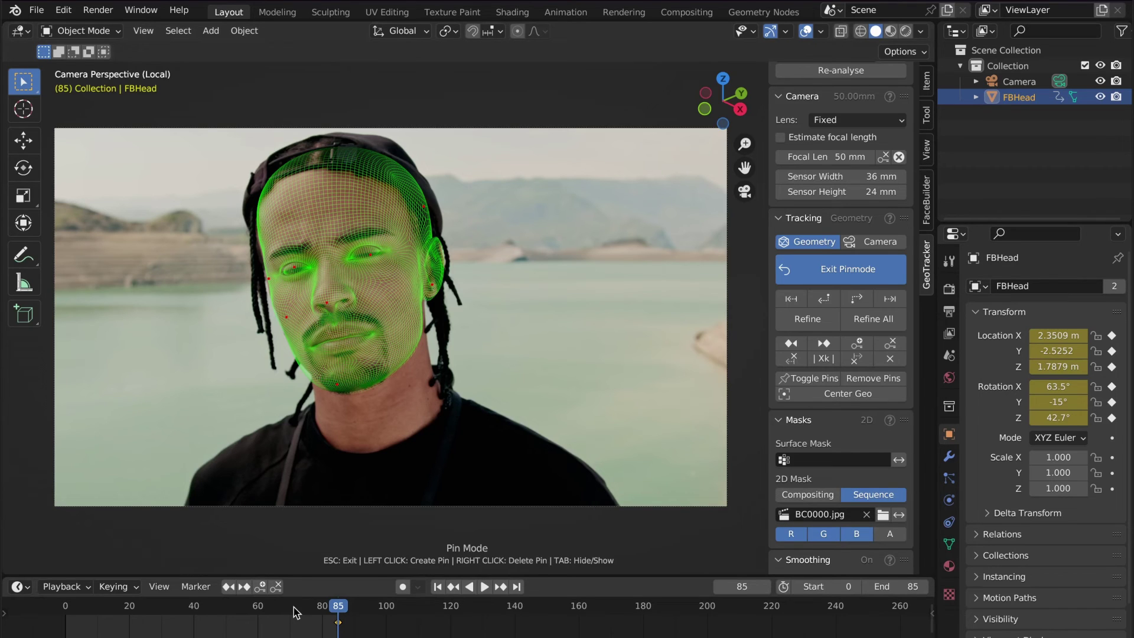
# Track the head backwards to the start from keyframe 85.
pyautogui.moveTo(333, 610)
pyautogui.mouseDown()
pyautogui.moveTo(162, 605)
pyautogui.moveTo(274, 600)
pyautogui.moveTo(225, 596)
pyautogui.moveTo(163, 609)
pyautogui.mouseUp()
pyautogui.click(501, 587)
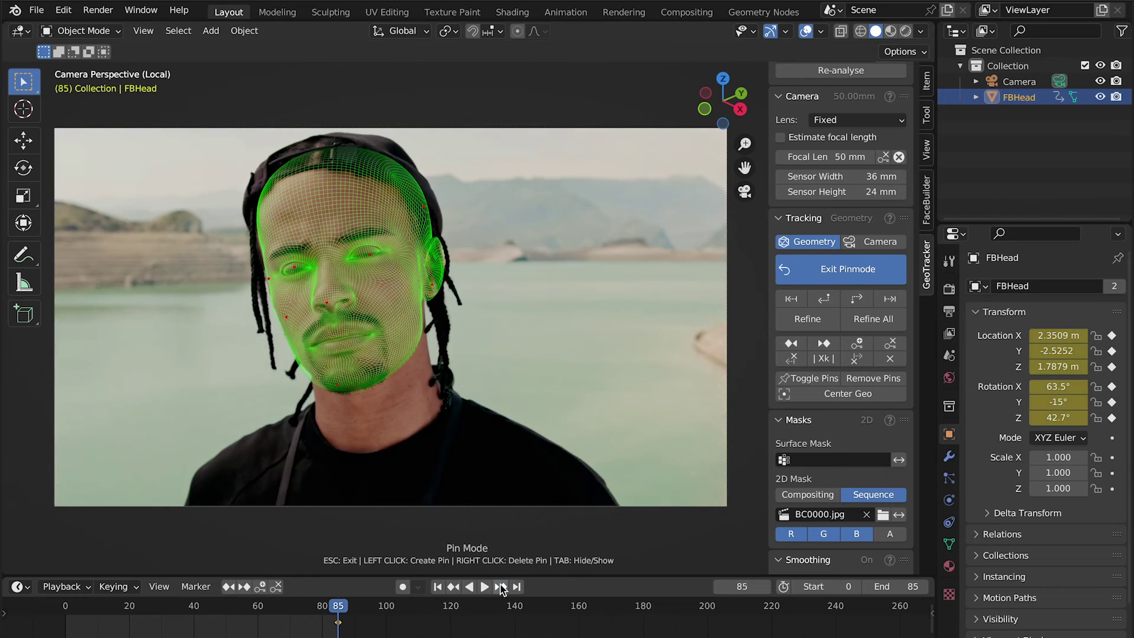
pyautogui.click(831, 301)
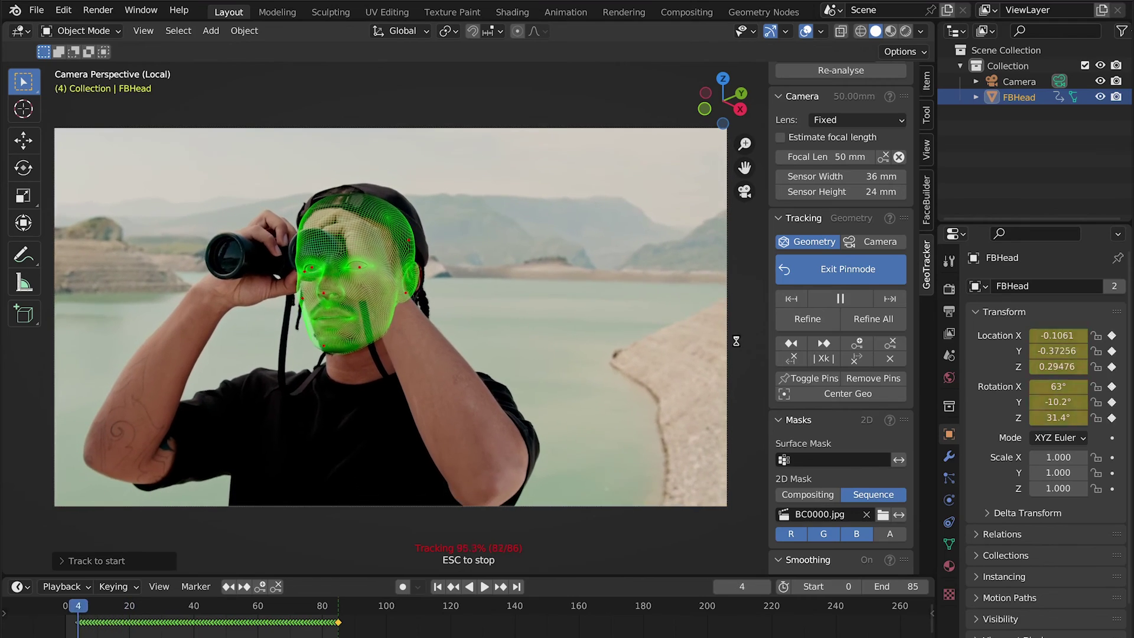
pyautogui.scroll(5, 303, 321)
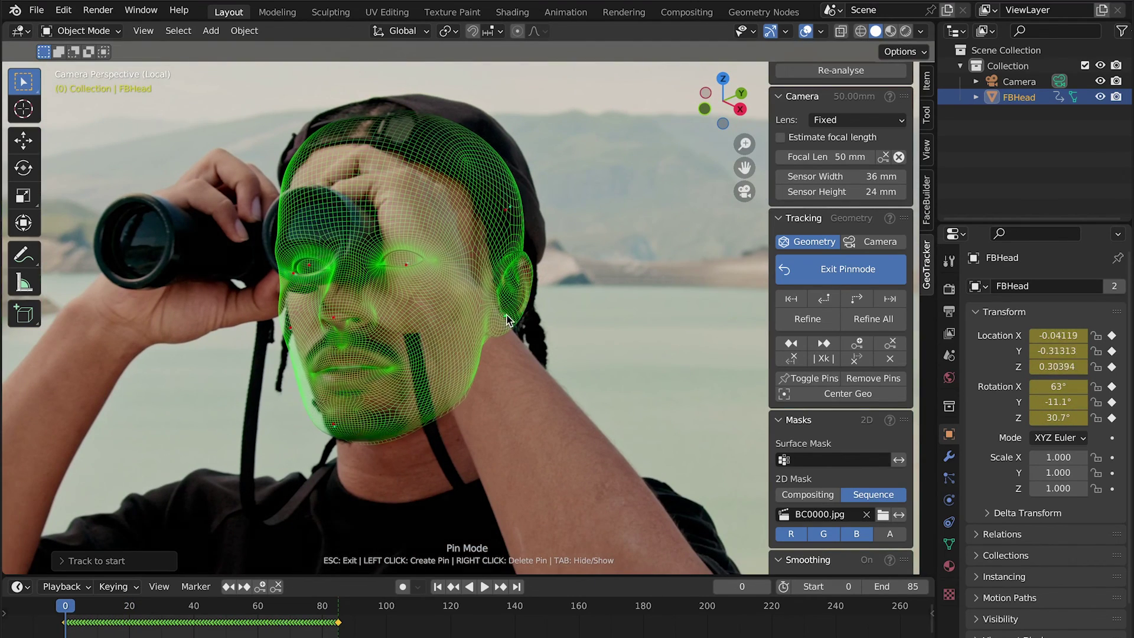
# Pin the head mesh on the face and ear, then play the result back.
pyautogui.moveTo(299, 333); pyautogui.dragTo(337, 323)
pyautogui.click(505, 312)
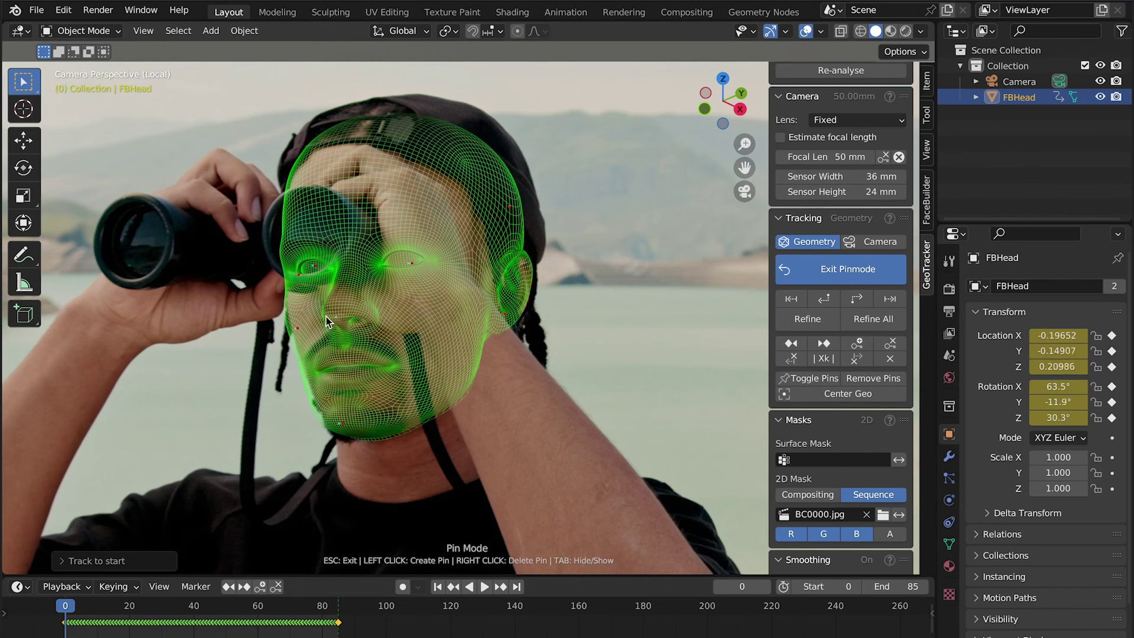
pyautogui.scroll(-3, 337, 324)
pyautogui.click(484, 585)
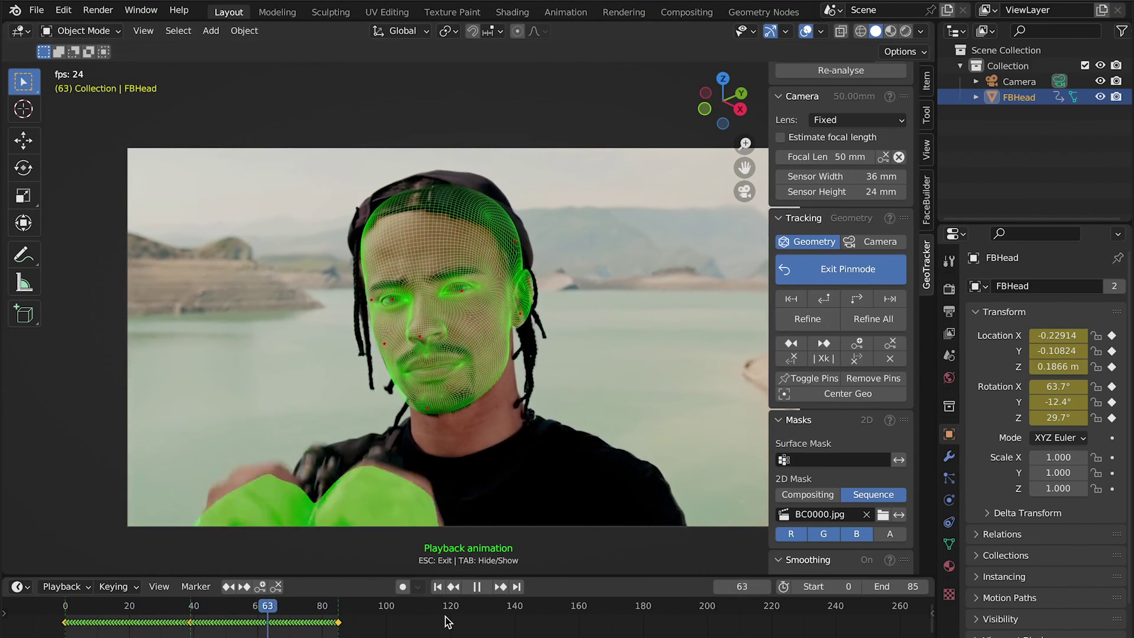
pyautogui.press('Escape')
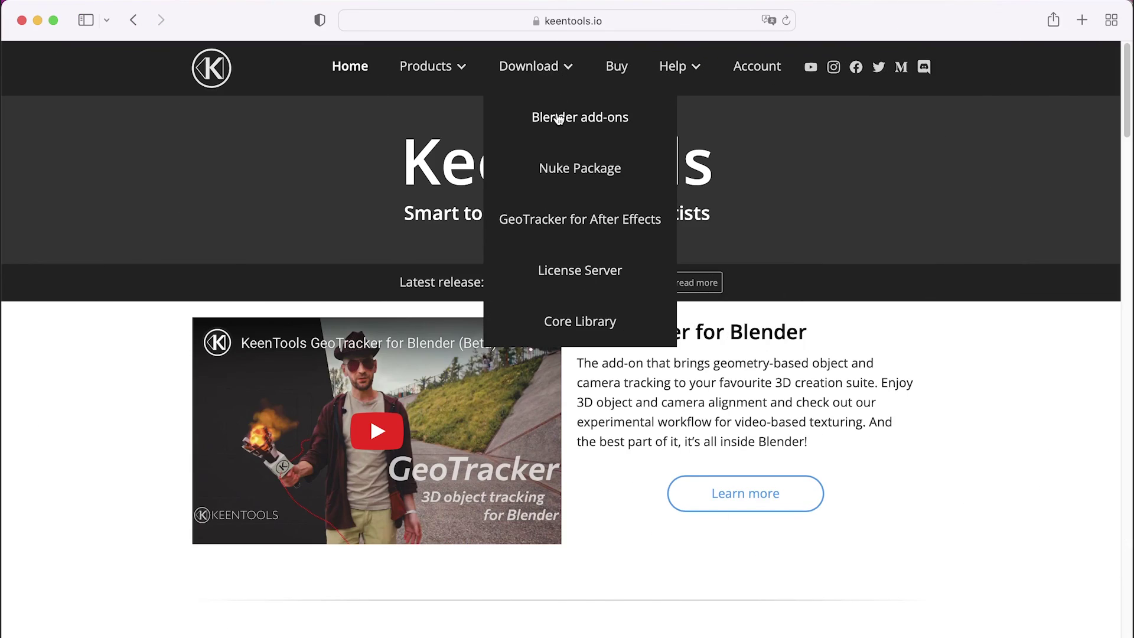
# Choose Blender add-ons from the keentools.io Download menu.
pyautogui.click(557, 115)
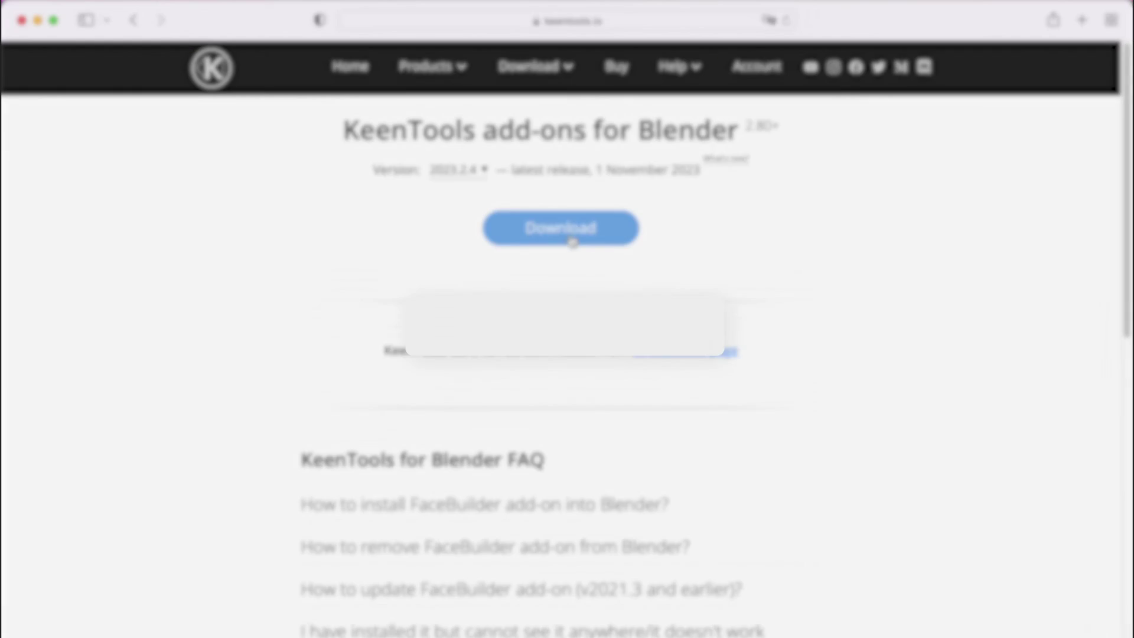